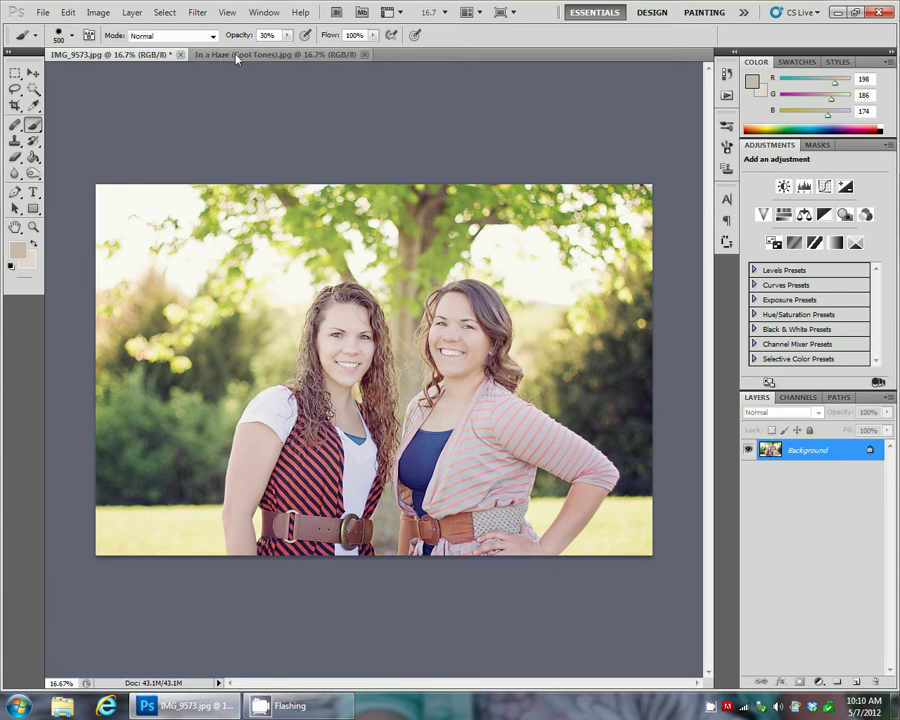
Copy the In a Haze (Cool Tones) texture into the IMG_9573.jpg portrait as a new layer.
click(263, 56)
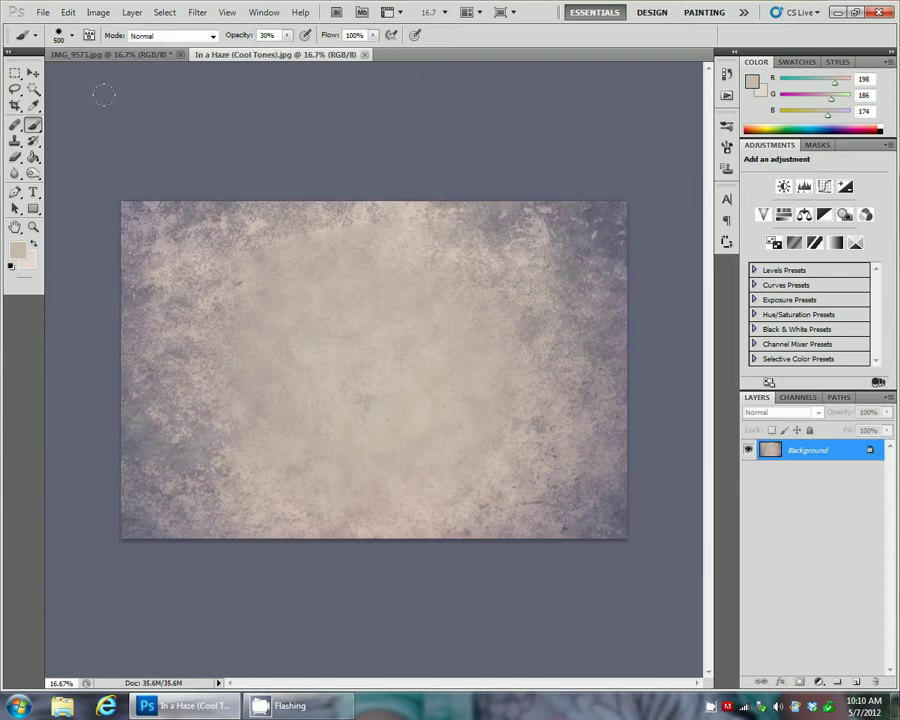
click(33, 74)
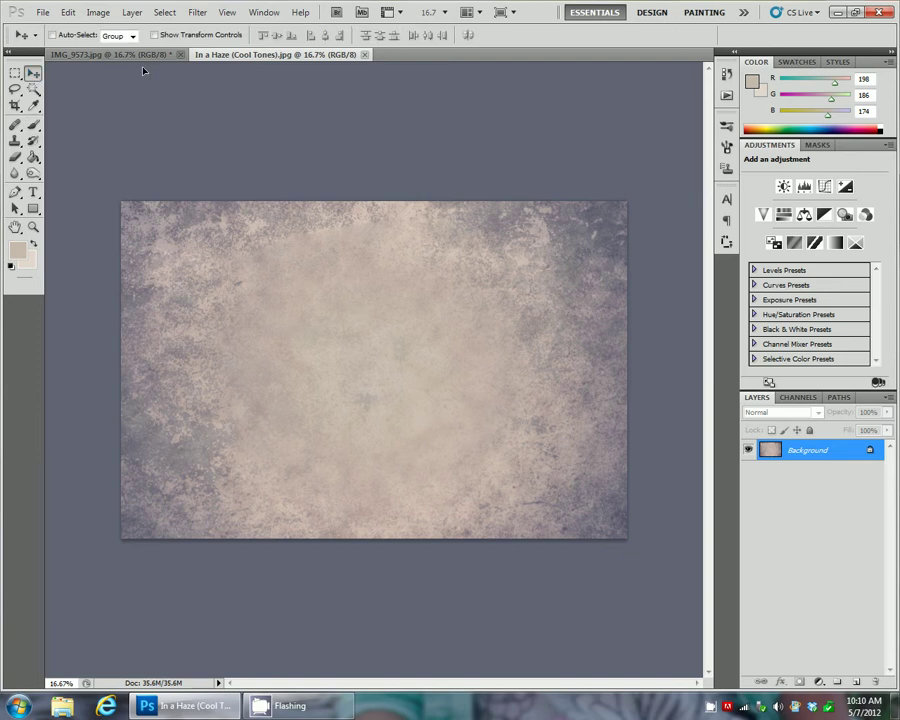
drag(143, 57, 361, 293)
Free-transform the texture layer to 110% width and height so it covers the whole portrait.
click(68, 12)
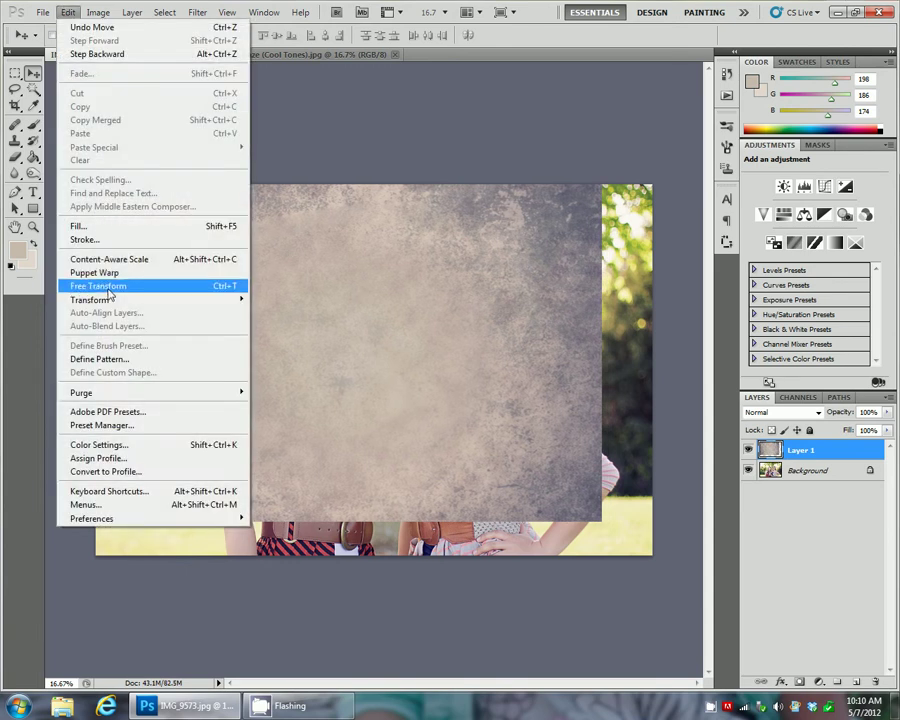
click(100, 286)
drag(601, 521, 650, 554)
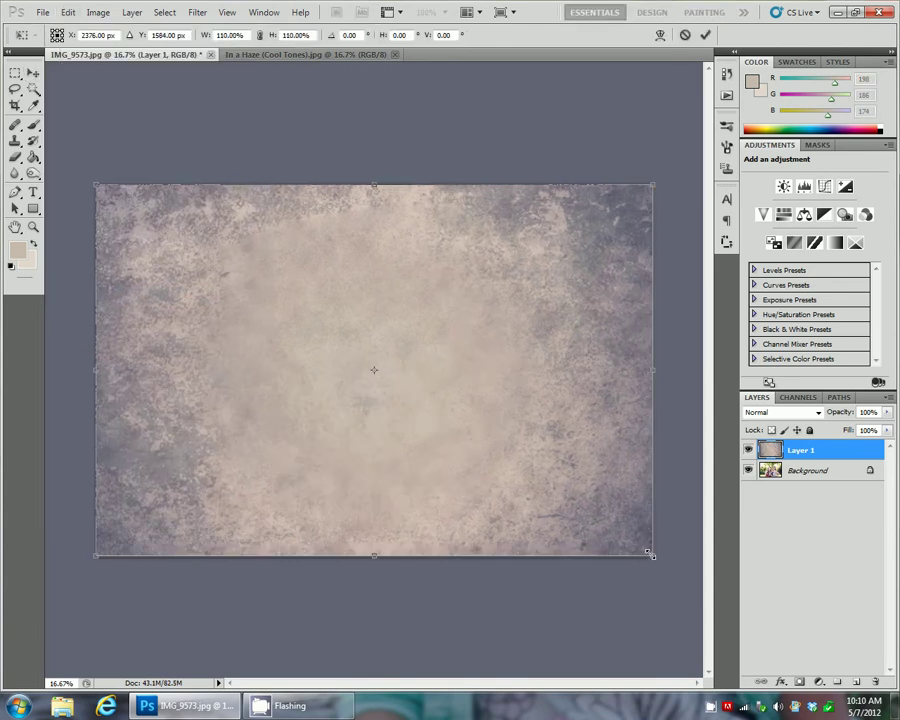
click(705, 34)
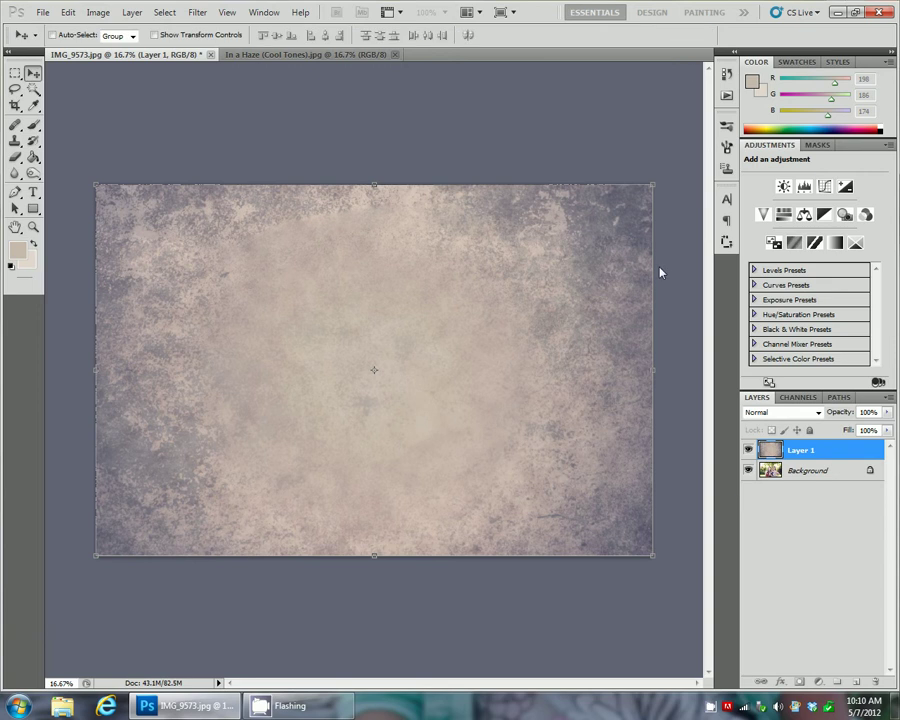
Set the texture layer's blend mode to Overlay and compare the portrait with and without it.
click(763, 412)
click(757, 220)
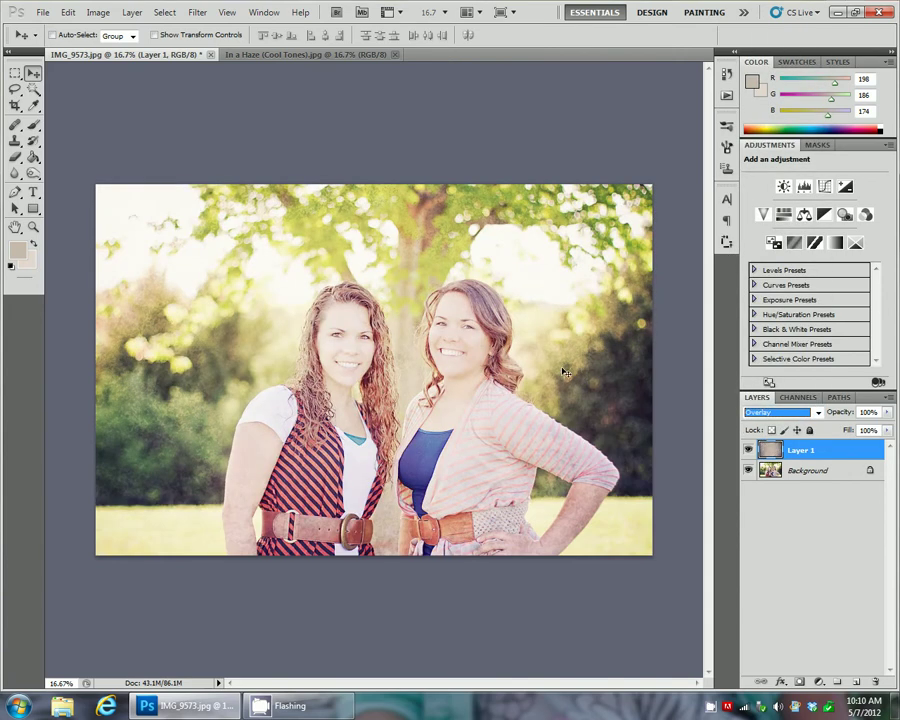
click(750, 450)
click(750, 450)
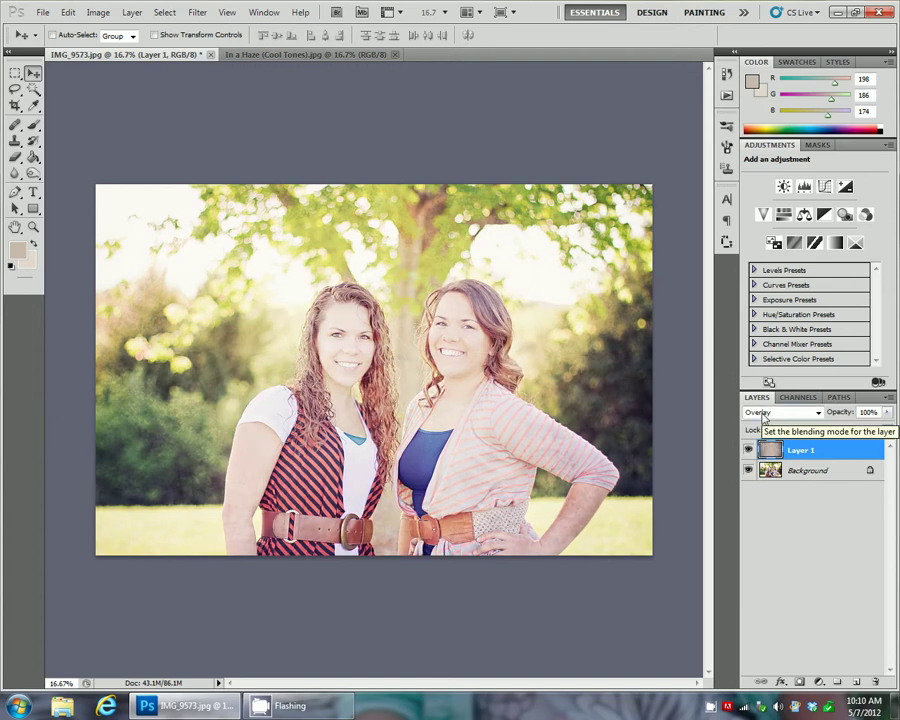
Try the Soft Light, Hard Light and Screen blend modes on the texture layer and restore Overlay.
click(764, 413)
click(757, 231)
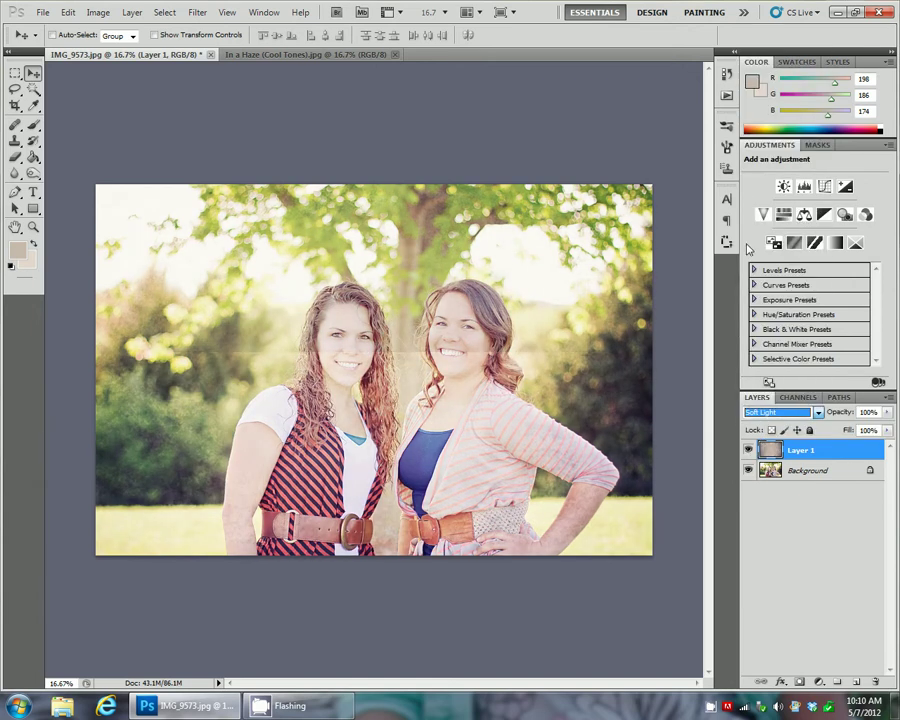
click(775, 413)
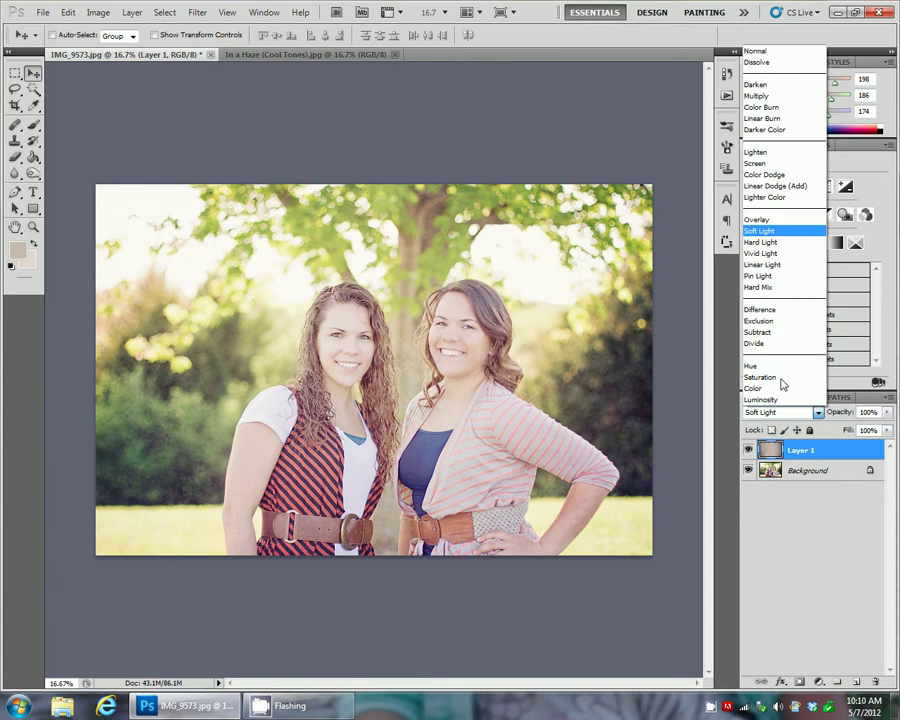
click(794, 242)
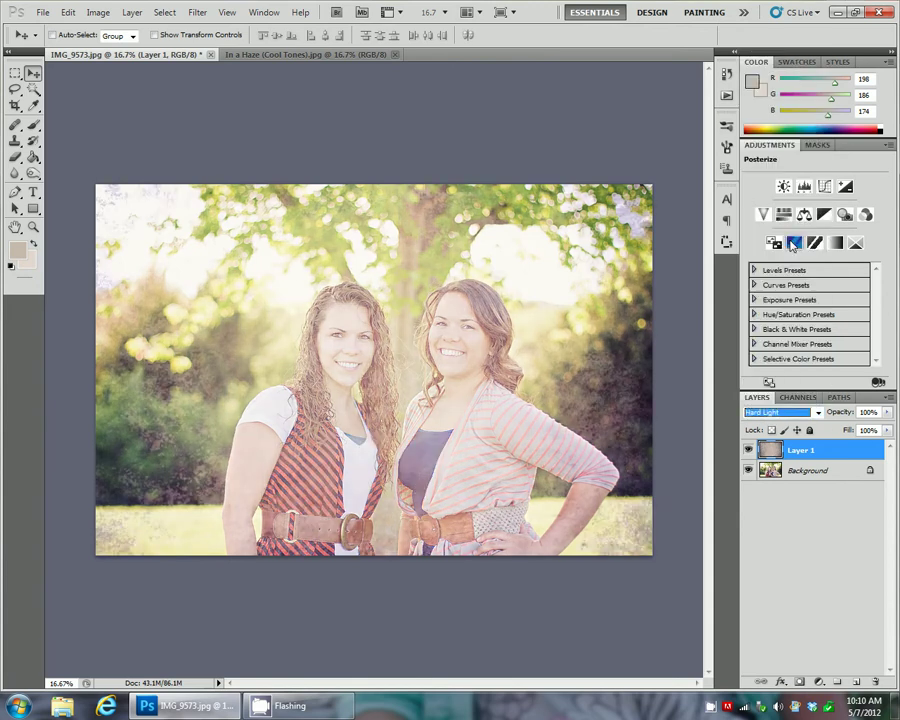
click(780, 414)
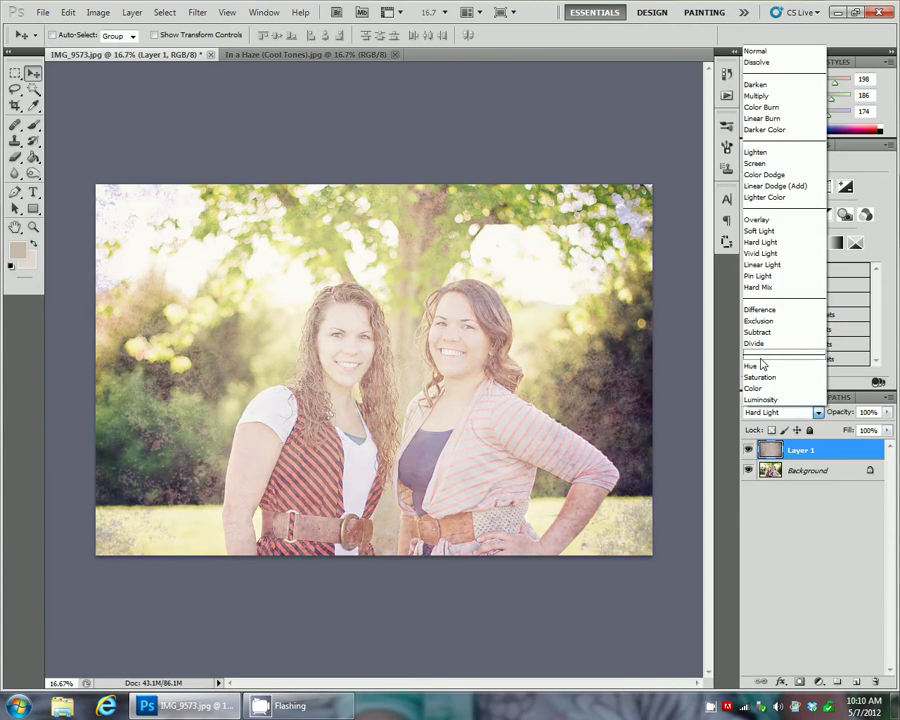
click(754, 165)
mouse_move(887, 412)
mouse_down()
mouse_move(843, 427)
mouse_move(888, 429)
mouse_up()
click(780, 412)
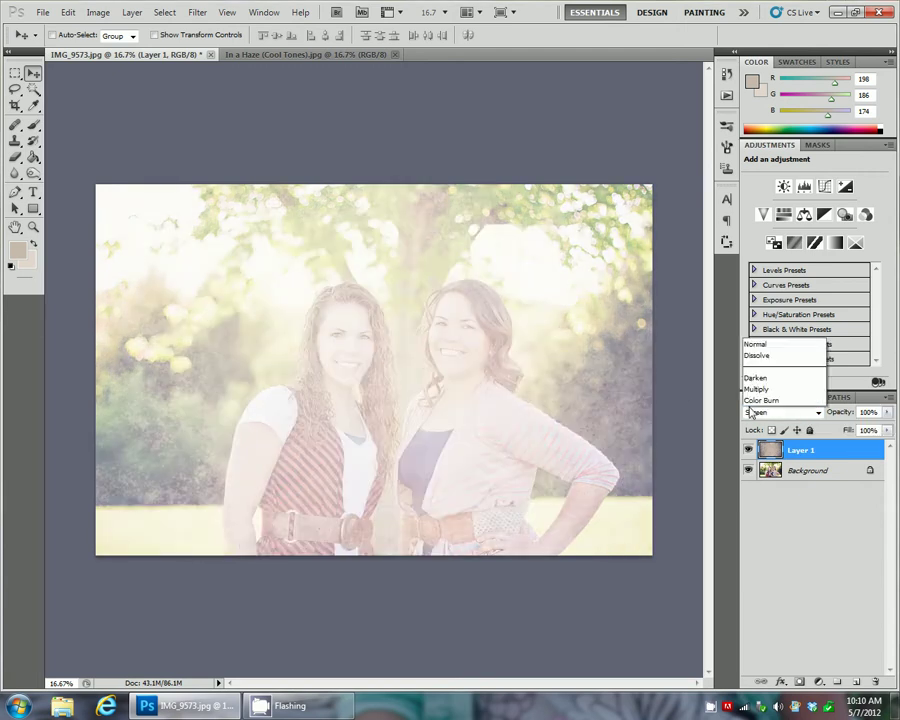
click(768, 219)
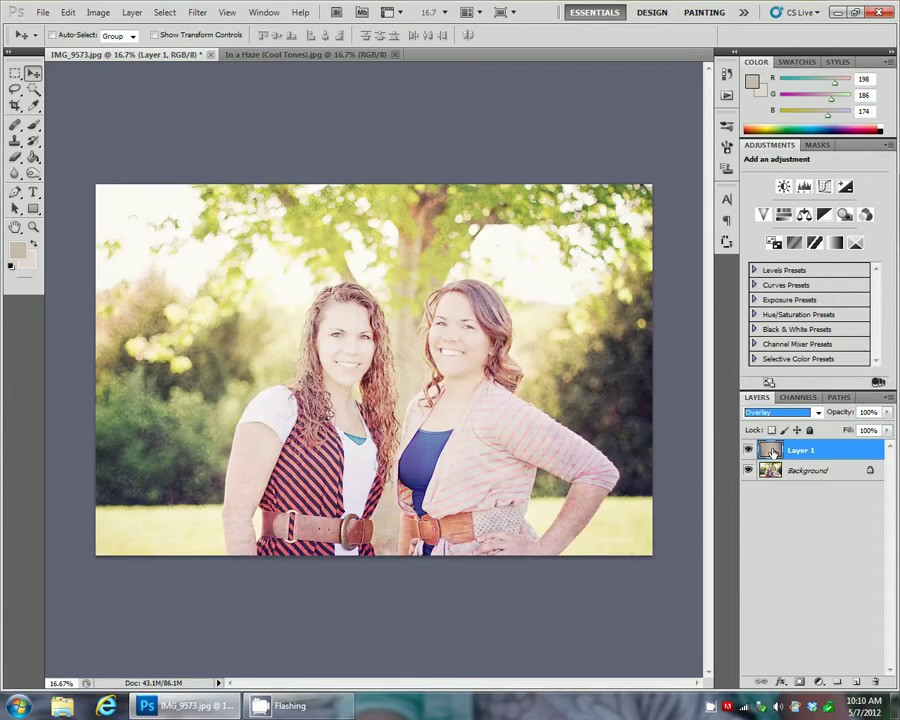
Sample a light beige (RGB 203, 191, 177) from the texture image's smooth centre with the Eyedropper and return to the portrait.
click(34, 104)
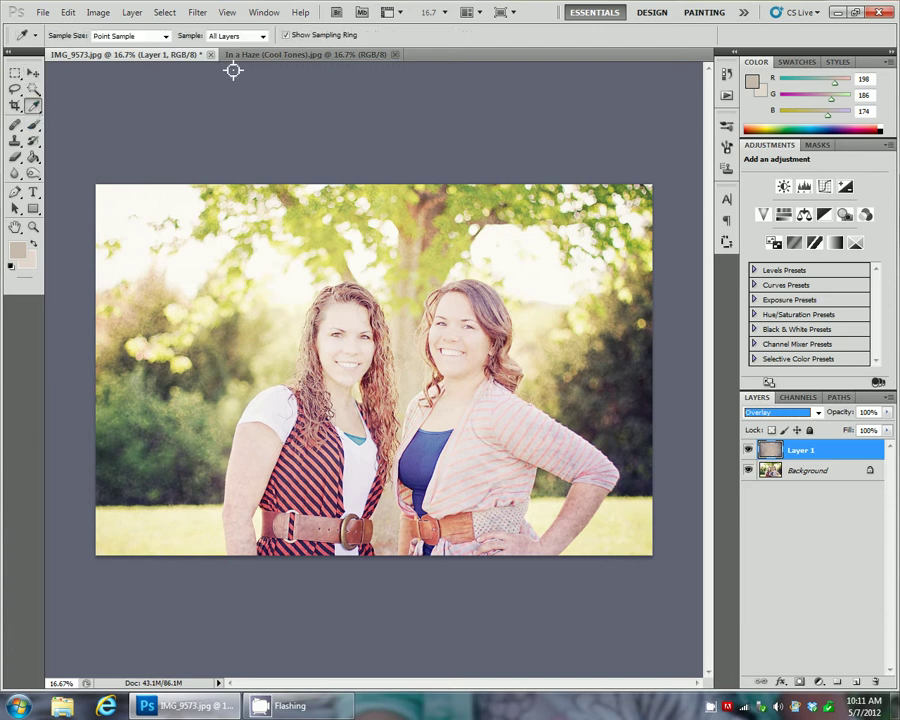
click(748, 451)
click(748, 451)
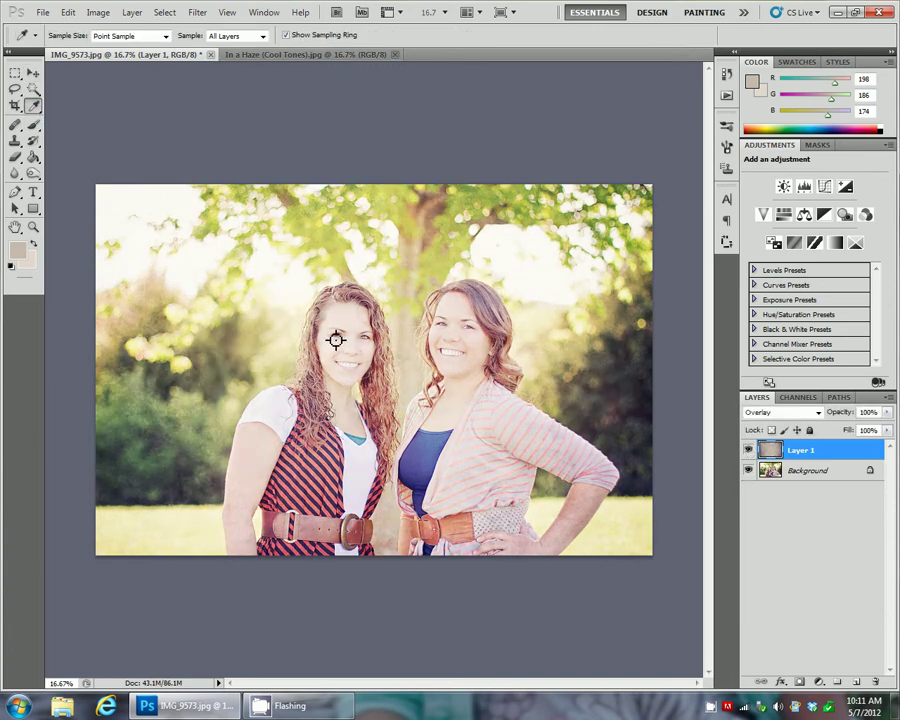
click(275, 54)
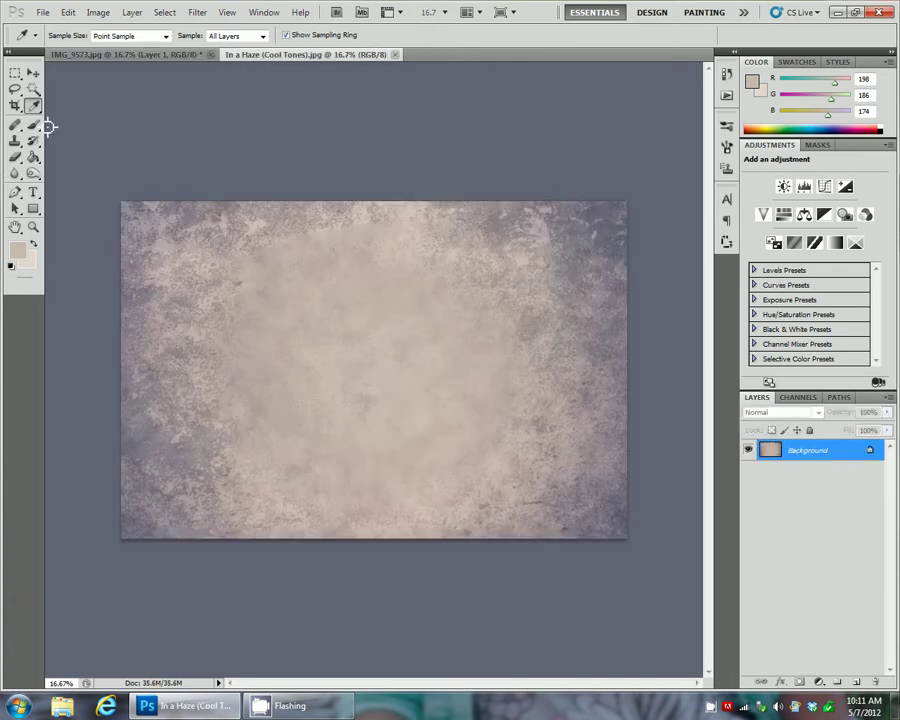
click(333, 365)
click(105, 55)
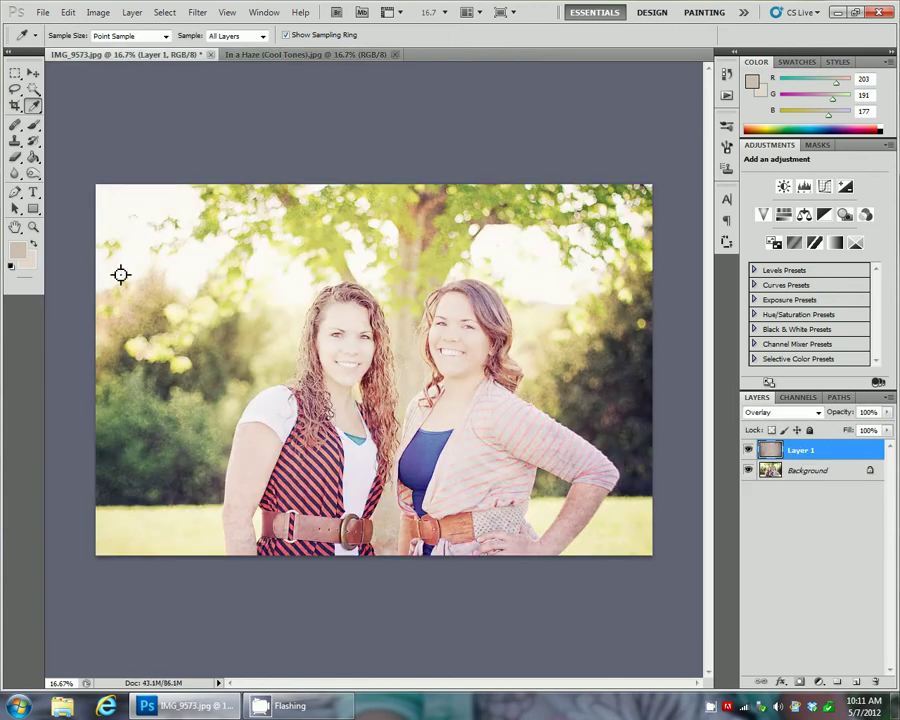
Brush the sampled beige on the texture layer over both women's bare arms, using a size 200 brush at 30% opacity.
click(36, 126)
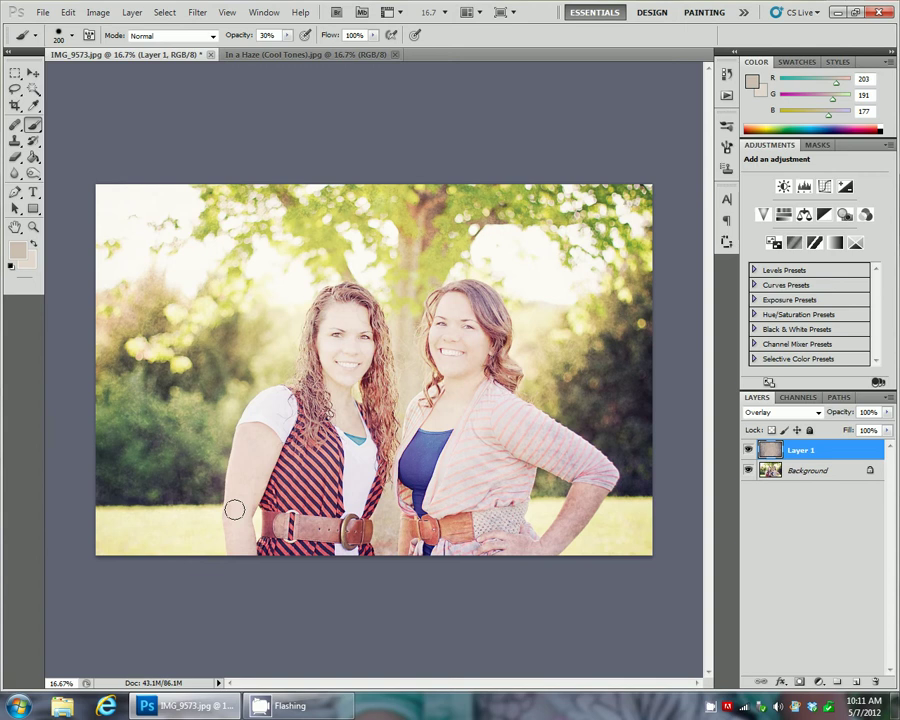
mouse_move(236, 505)
mouse_down()
mouse_move(237, 525)
mouse_move(245, 493)
mouse_up()
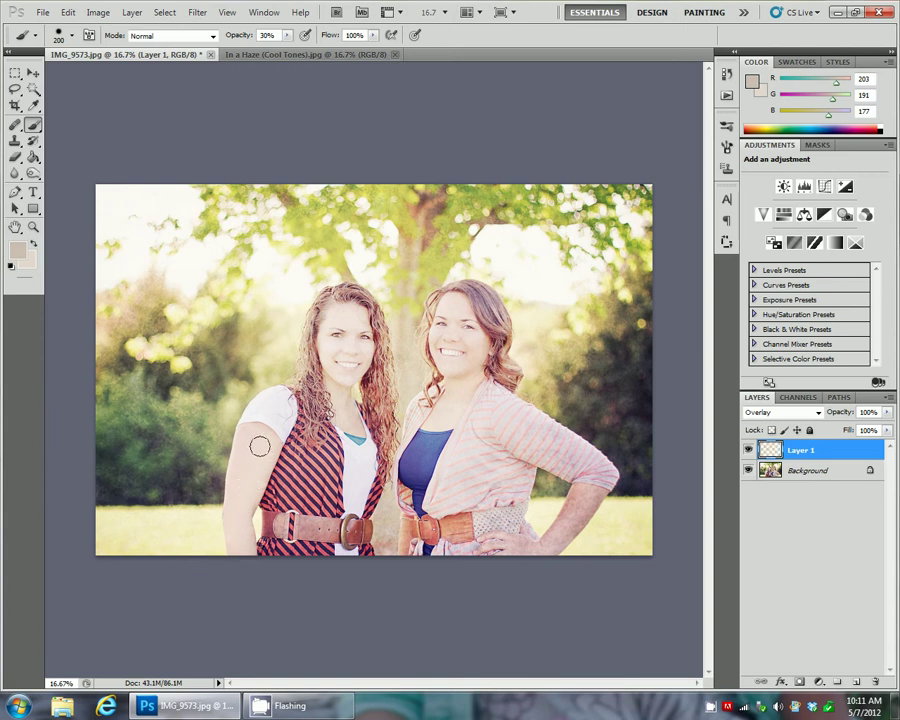
mouse_move(247, 447)
mouse_down()
mouse_move(238, 485)
mouse_move(265, 435)
mouse_move(250, 494)
mouse_move(238, 502)
mouse_move(241, 512)
mouse_move(245, 494)
mouse_move(241, 546)
mouse_move(235, 485)
mouse_move(248, 471)
mouse_move(269, 415)
mouse_up()
drag(586, 494, 570, 515)
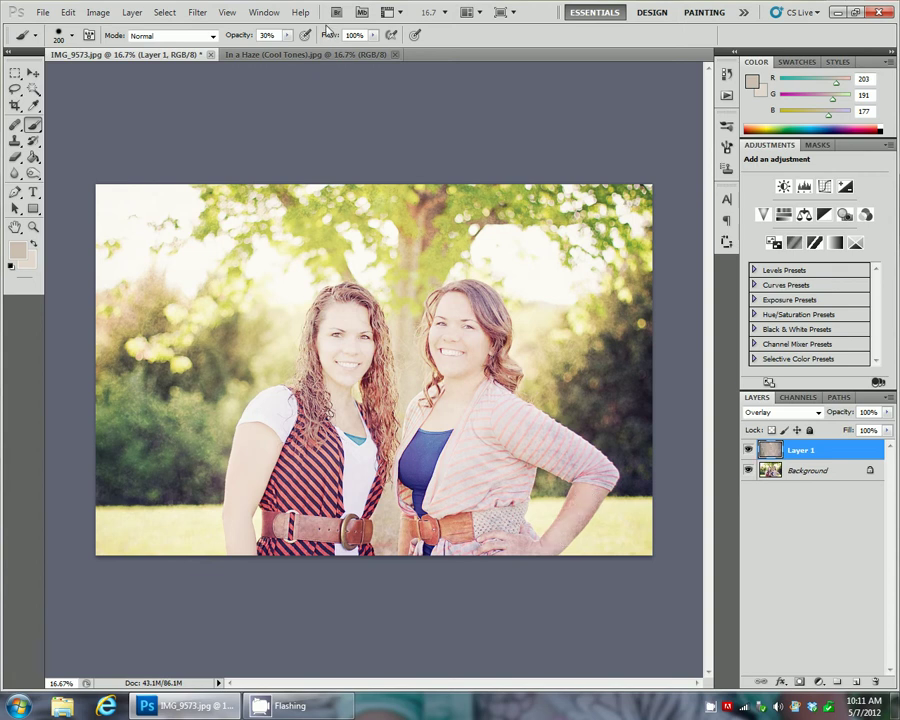
Sample a darker grey-taupe (RGB 160, 146, 146) from the texture image with the Eyedropper and return to the portrait.
click(316, 55)
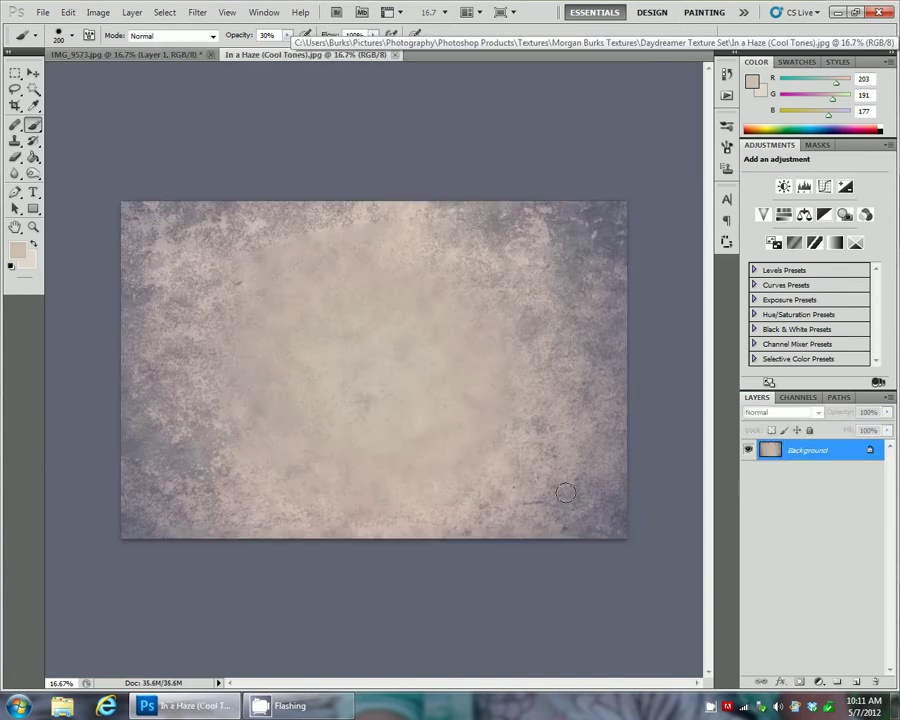
key(i)
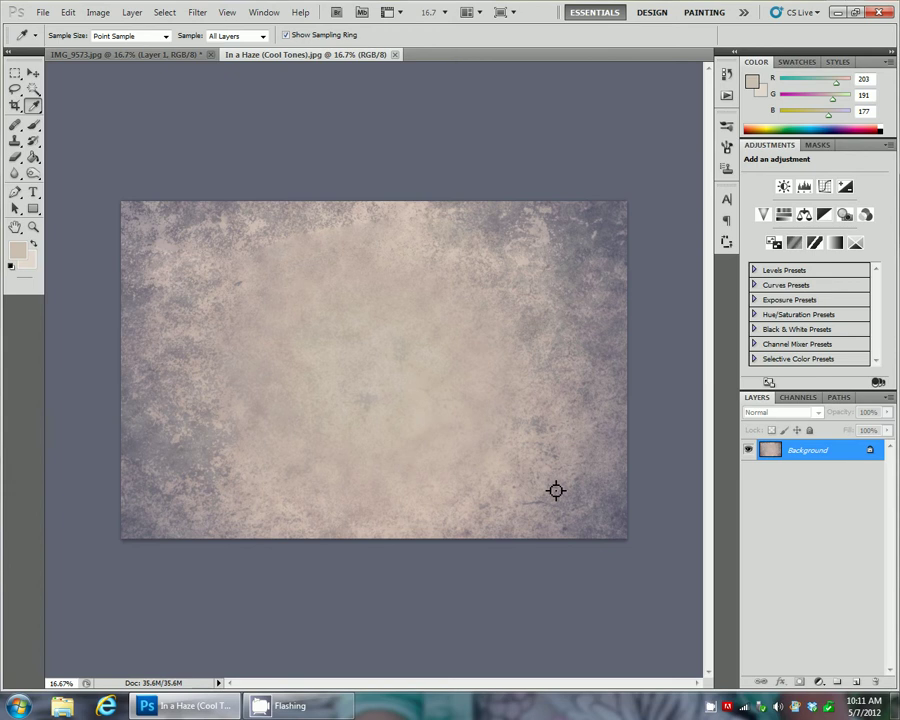
click(445, 424)
click(130, 54)
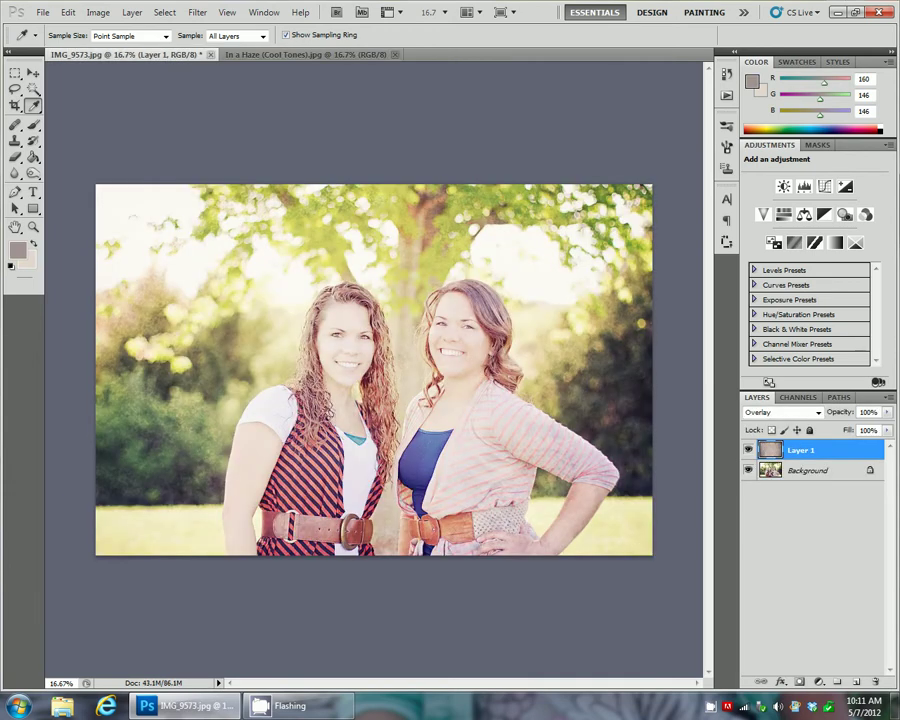
Brush the grey-taupe at 30% opacity over the forearm and hand of the woman in the striped cardigan.
click(33, 124)
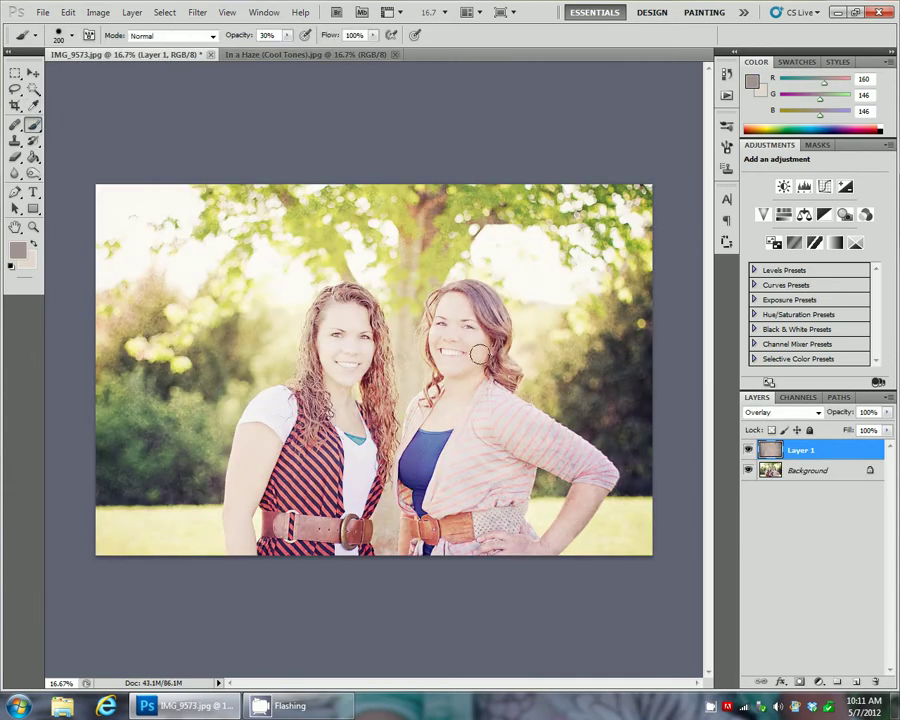
key(bracketright)
mouse_move(593, 499)
mouse_down()
mouse_move(550, 548)
mouse_move(556, 542)
mouse_move(484, 549)
mouse_move(531, 551)
mouse_move(515, 541)
mouse_move(524, 545)
mouse_move(479, 544)
mouse_up()
mouse_move(497, 465)
mouse_down()
mouse_move(505, 519)
mouse_move(522, 475)
mouse_move(492, 520)
mouse_move(487, 483)
mouse_move(476, 478)
mouse_move(487, 531)
mouse_up()
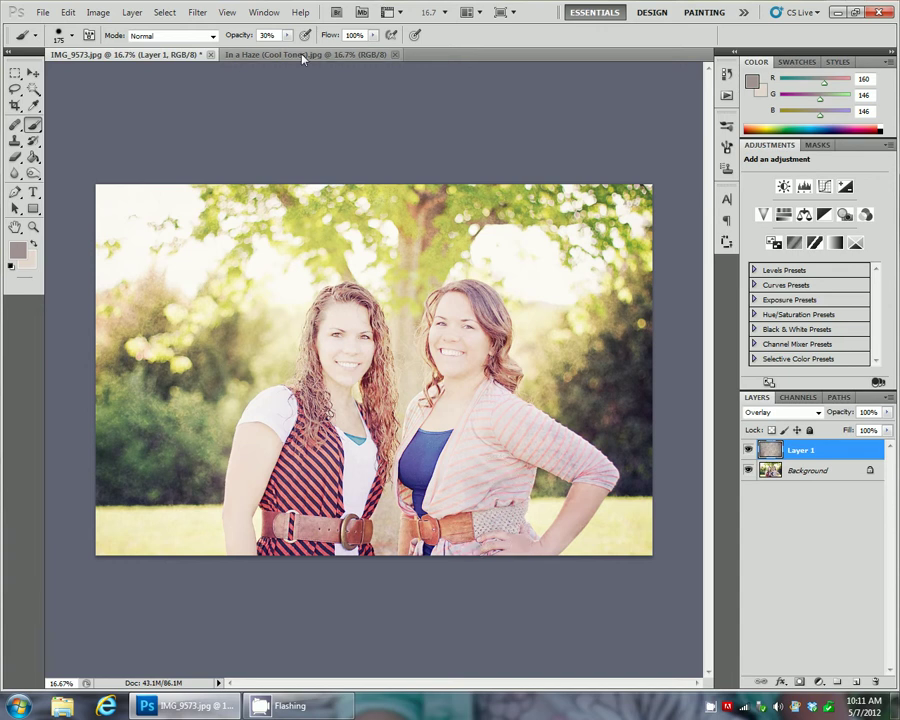
Sample a pinkish taupe (RGB 191, 173, 169) from the texture image and return to the portrait.
click(300, 54)
key(Caps_Lock)
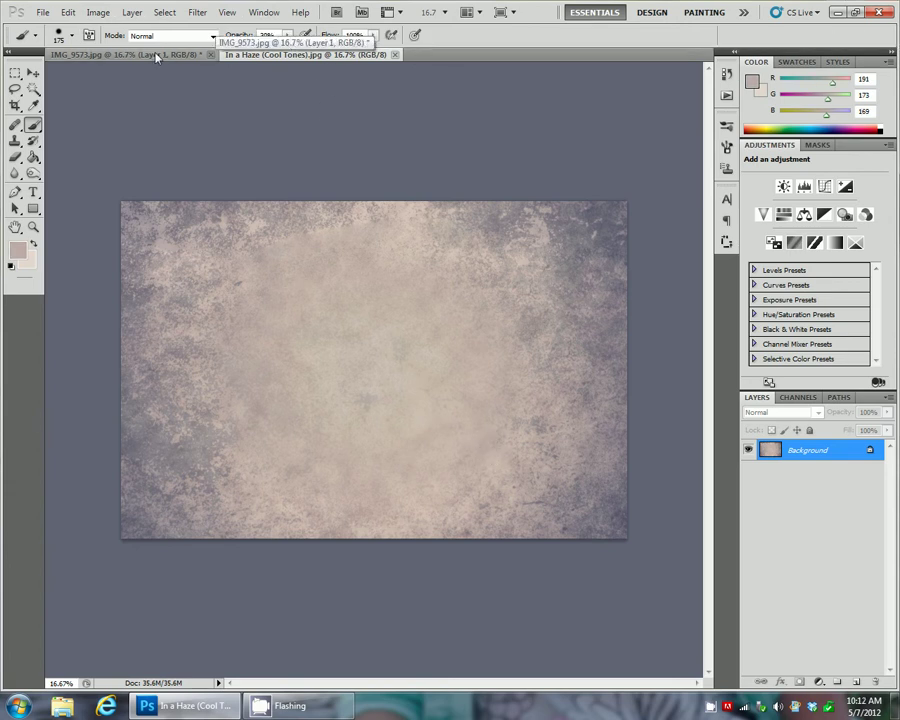
click(112, 52)
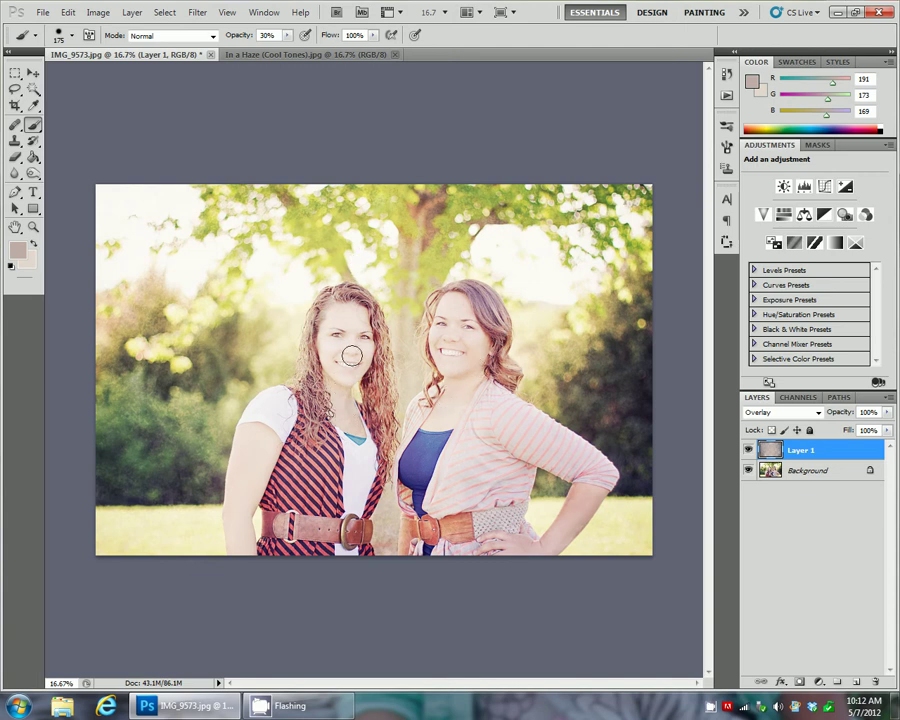
Pick a lighter beige (RGB 200, 186, 177) from the centre of the texture image as the brush colour for the portrait.
click(318, 56)
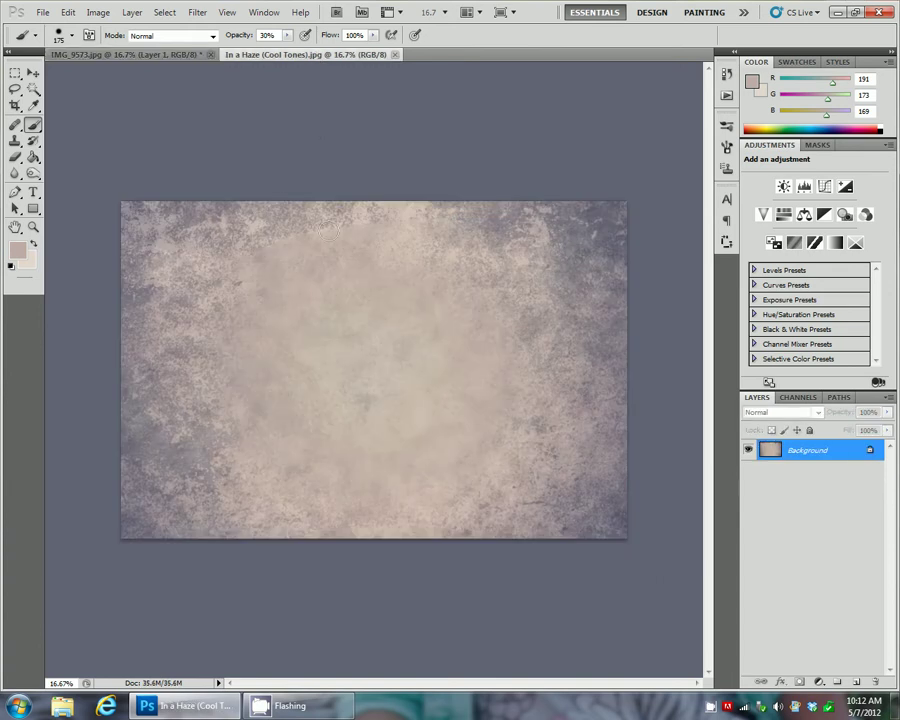
alt+click(354, 355)
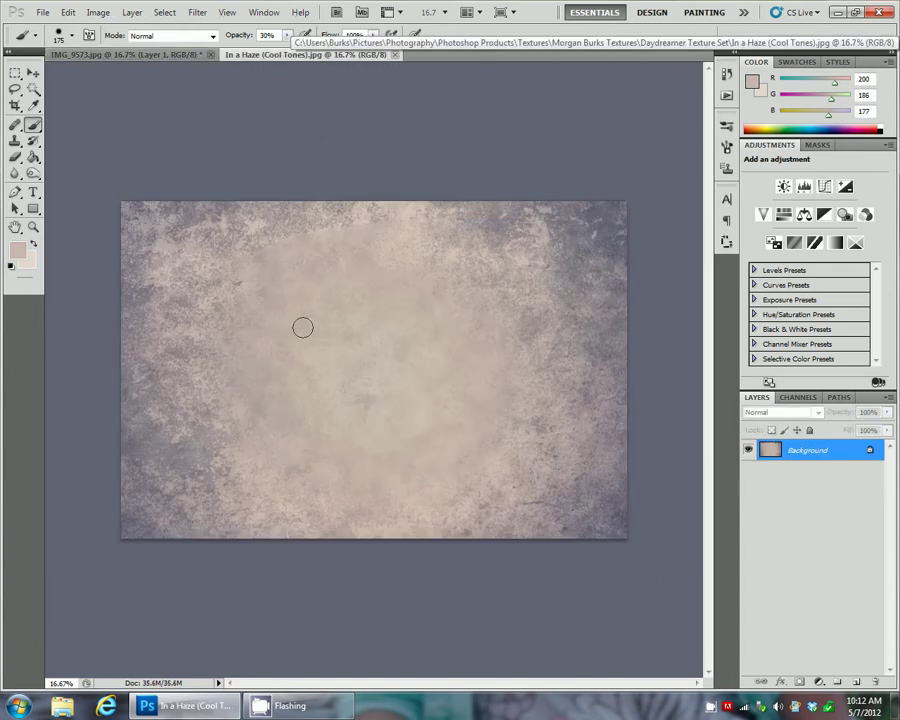
click(180, 56)
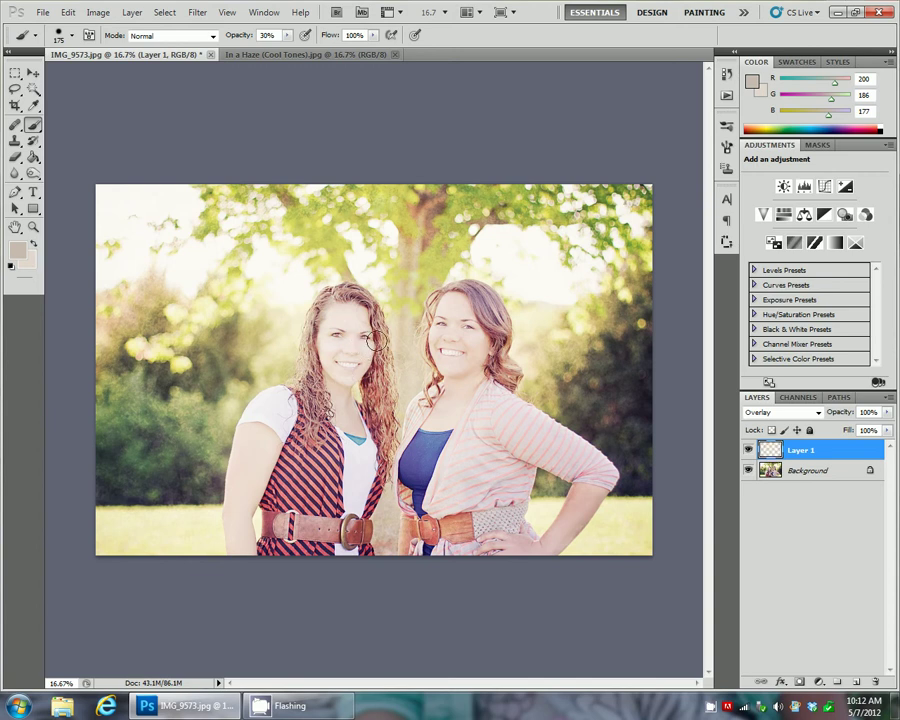
Brush the lighter beige on the texture layer over both women's faces with a size 175 brush at 30% opacity.
click(323, 356)
mouse_move(326, 361)
mouse_down()
mouse_move(318, 346)
mouse_move(349, 298)
mouse_move(371, 349)
mouse_move(362, 364)
mouse_up()
mouse_move(439, 358)
mouse_down()
mouse_move(448, 320)
mouse_move(437, 376)
mouse_move(448, 357)
mouse_move(481, 376)
mouse_move(484, 356)
mouse_move(468, 323)
mouse_move(463, 366)
mouse_move(452, 310)
mouse_move(436, 328)
mouse_move(436, 365)
mouse_move(472, 301)
mouse_move(485, 315)
mouse_move(501, 405)
mouse_up()
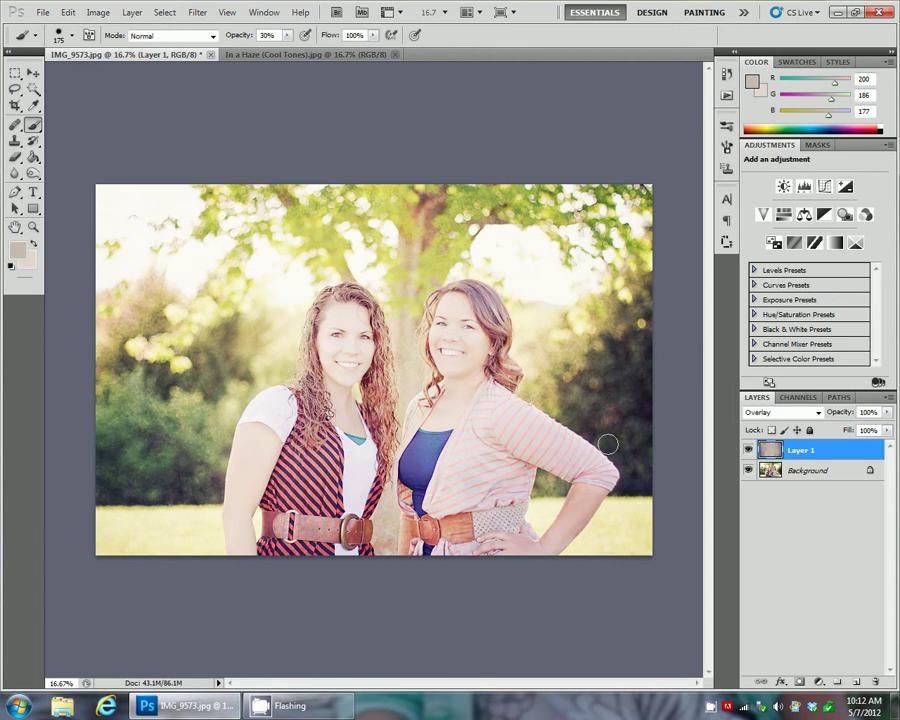
Lower the texture layer's opacity to 85%, comparing the portrait with and without the layer.
click(749, 451)
click(749, 451)
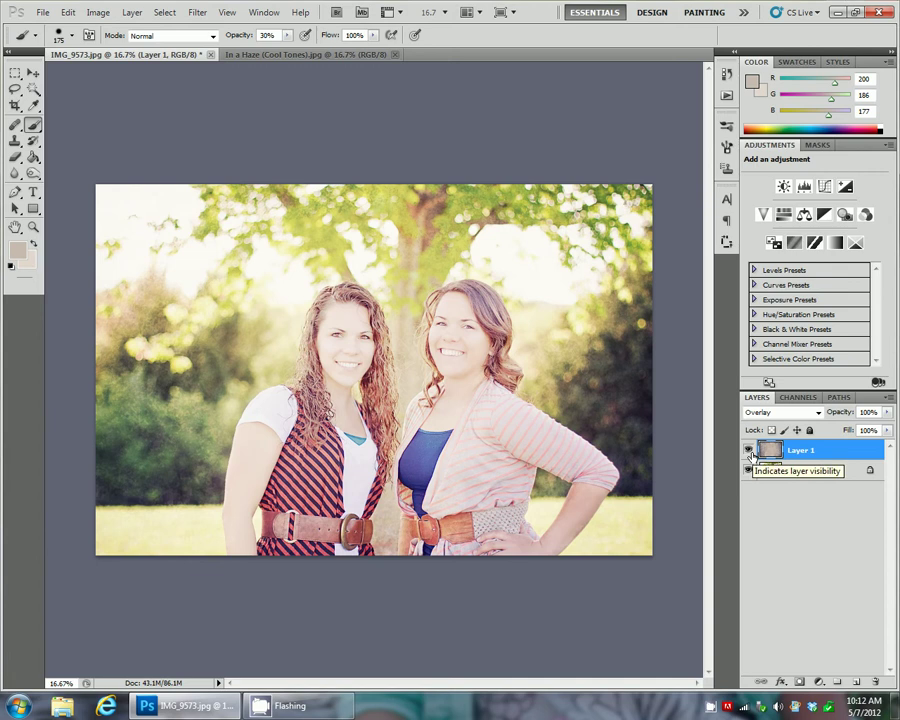
click(749, 451)
click(749, 451)
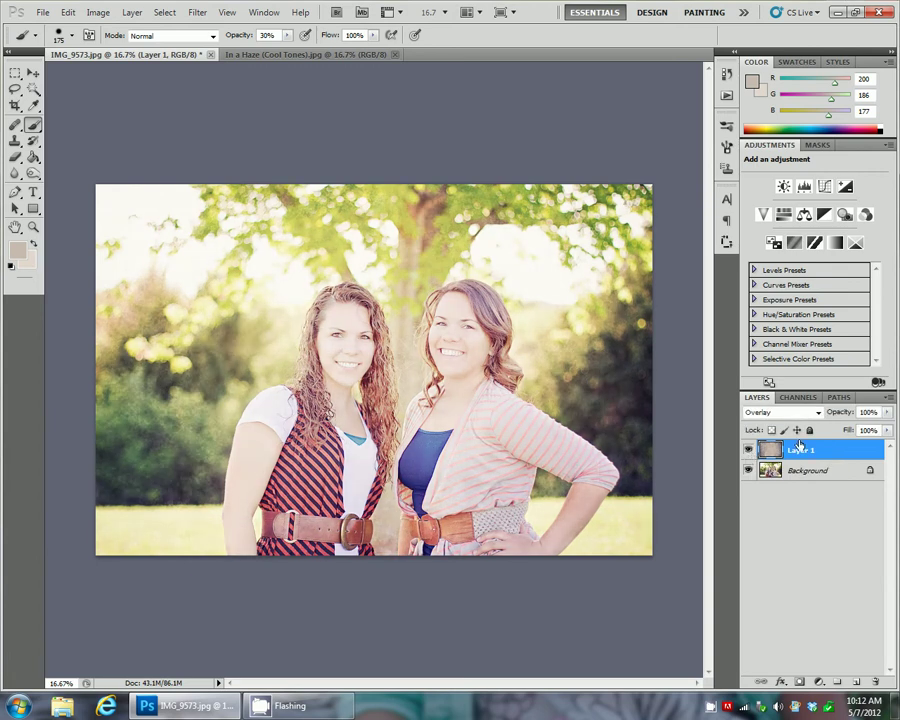
click(886, 412)
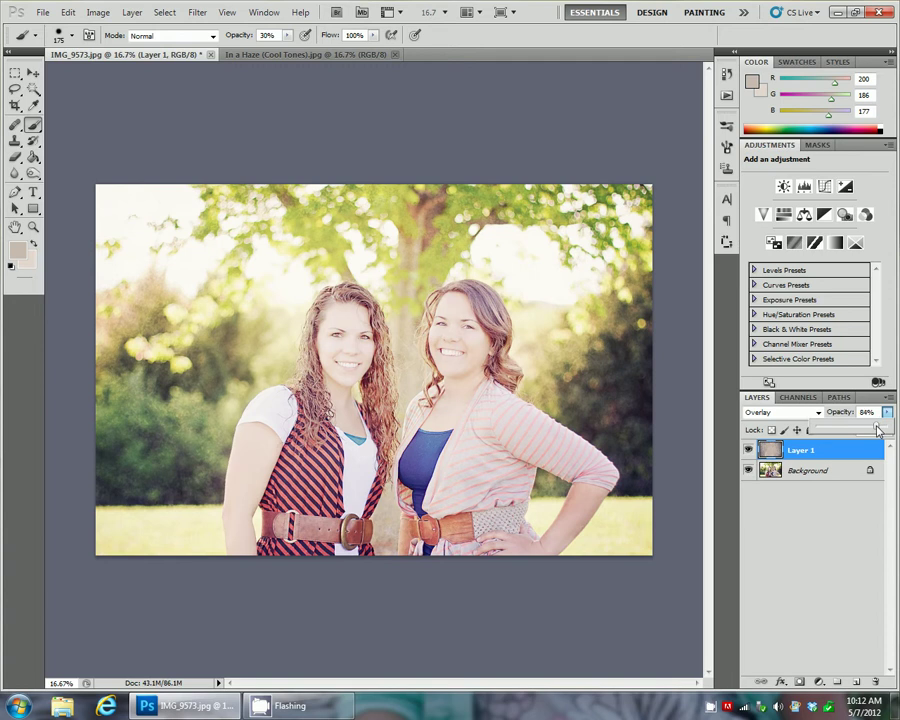
click(748, 451)
click(748, 451)
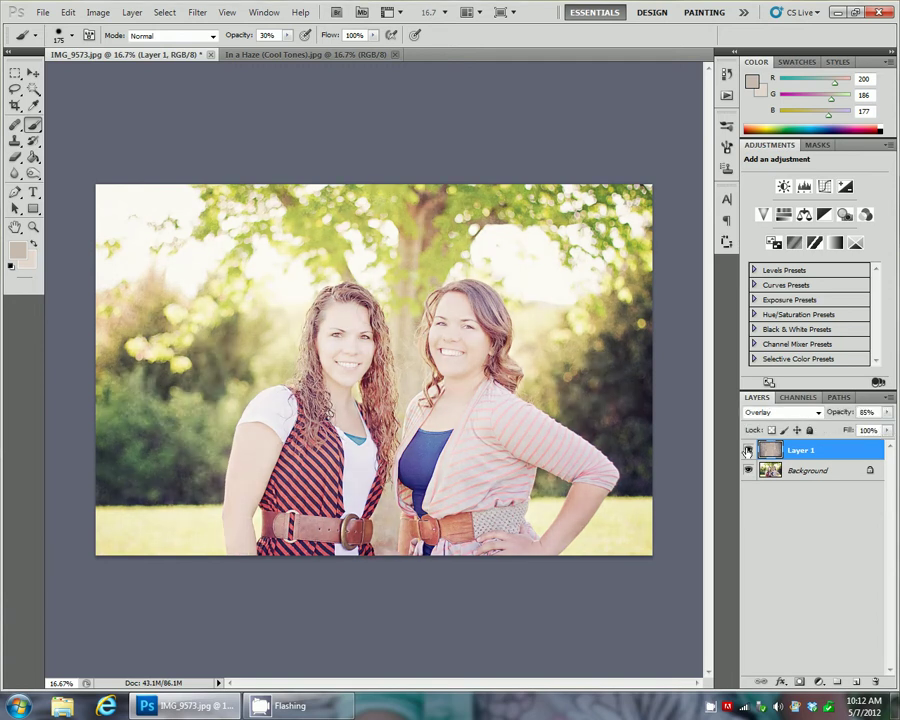
Compare the portrait with and without the texture, add a layer mask to Layer 1 and make black the brush colour.
click(748, 451)
click(748, 451)
click(799, 681)
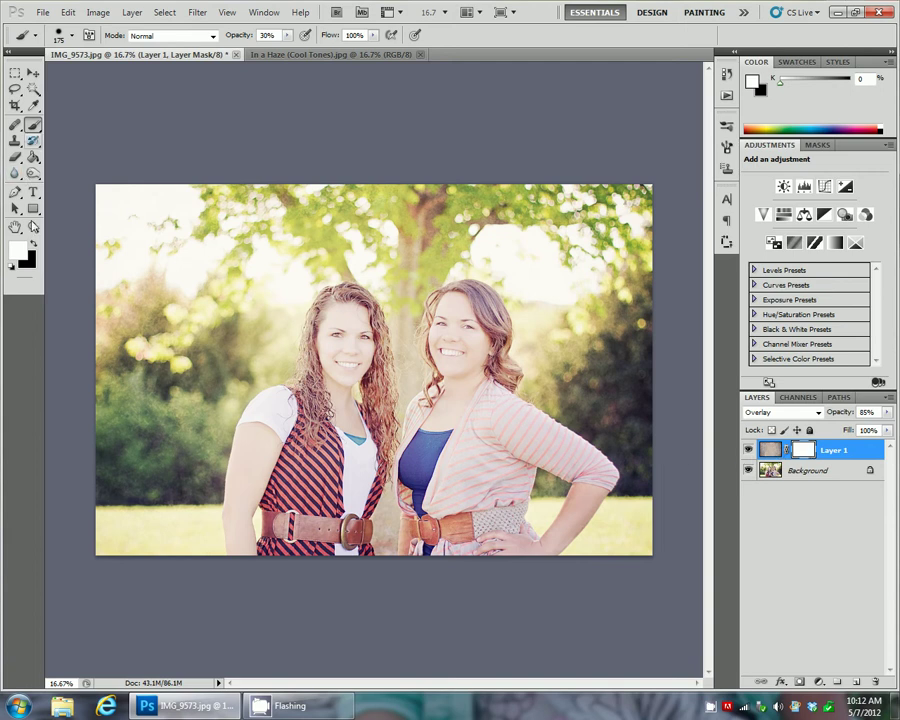
key(x)
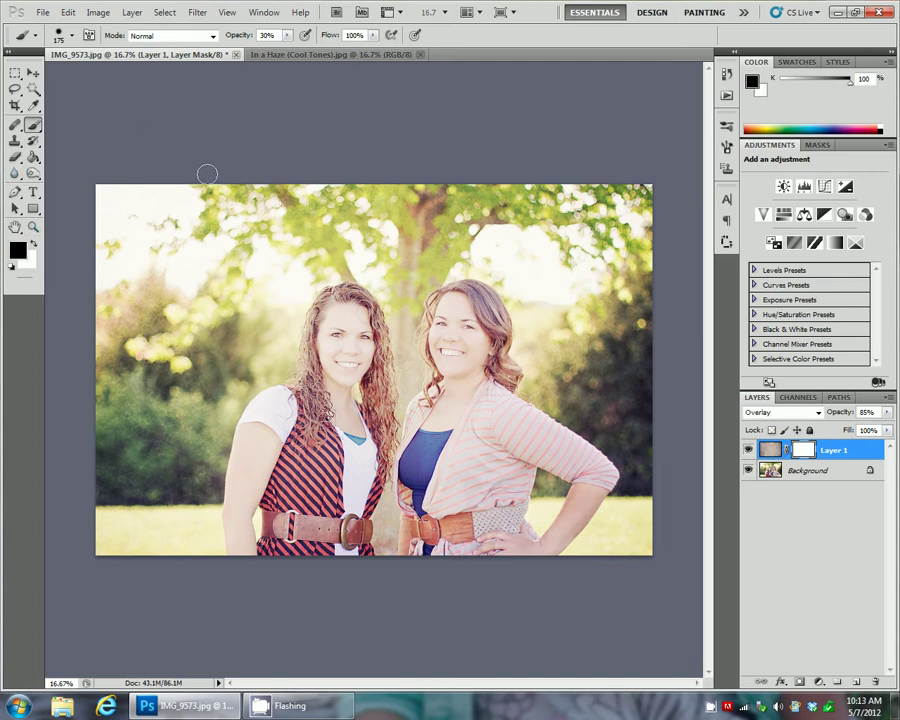
Paint the texture off both women on Layer 1's mask with a size 300 brush at 20% opacity, switch to white and compare before and after.
key(bracketright)
key(bracketright)
key(bracketright)
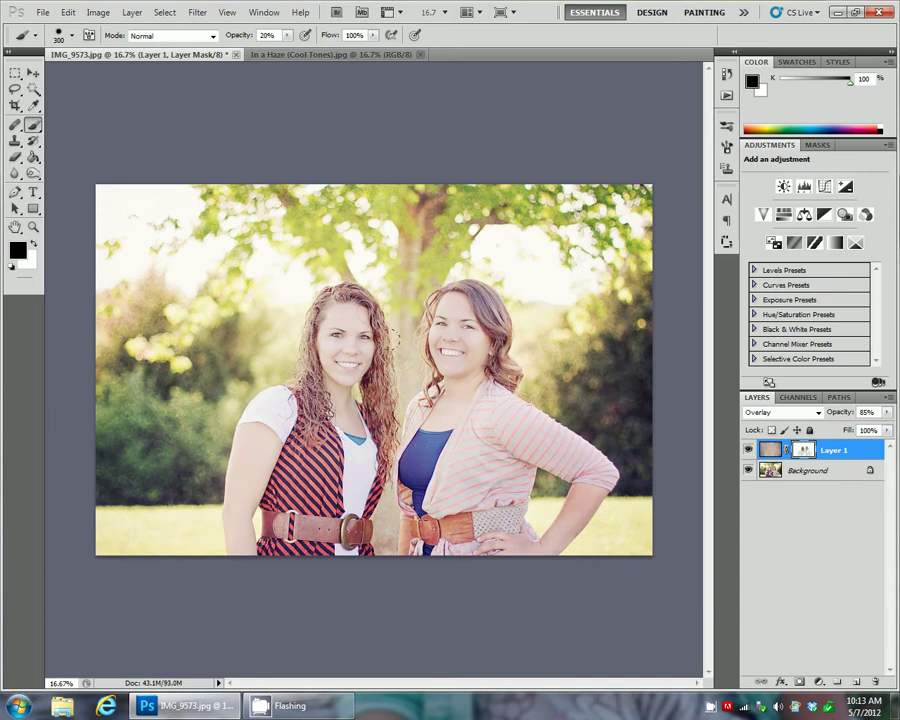
key(x)
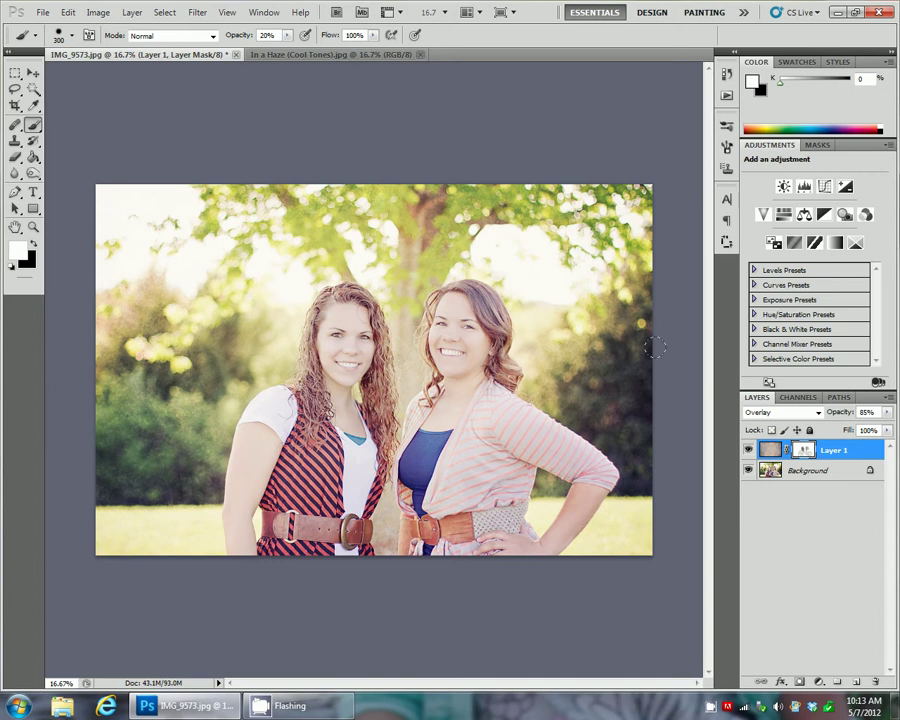
click(748, 450)
click(748, 450)
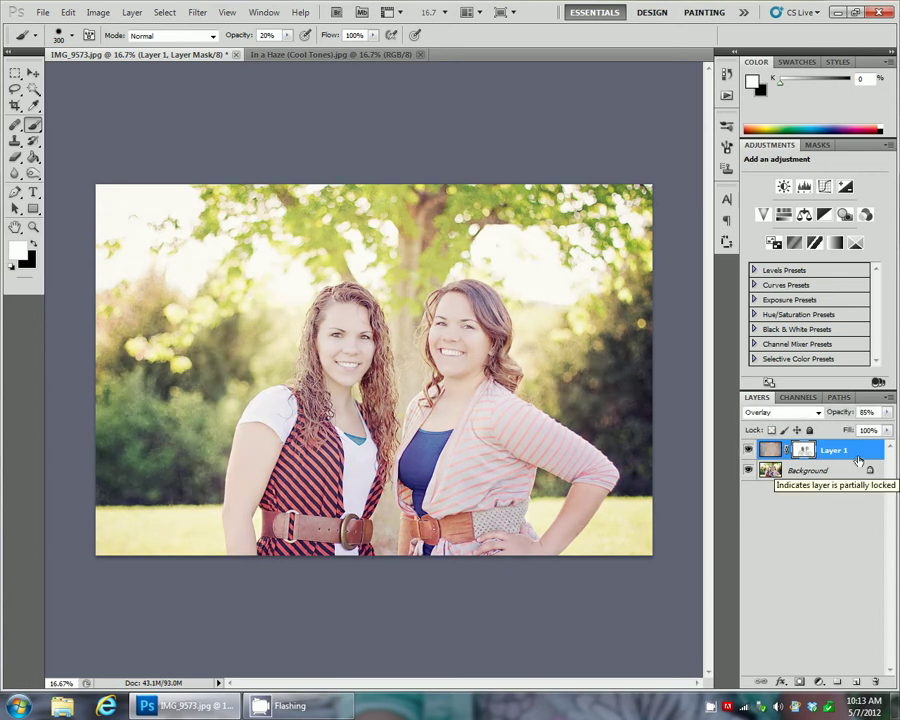
Duplicate the masked texture layer Layer 1 and set the copy's blending mode to Multiply.
drag(860, 455, 857, 681)
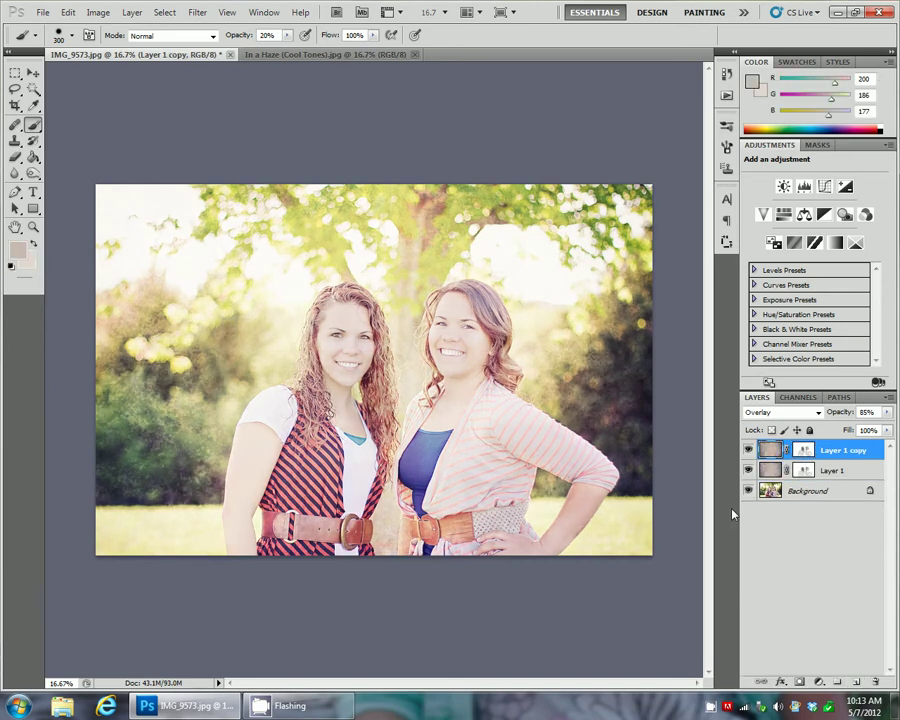
click(748, 450)
click(748, 450)
click(782, 412)
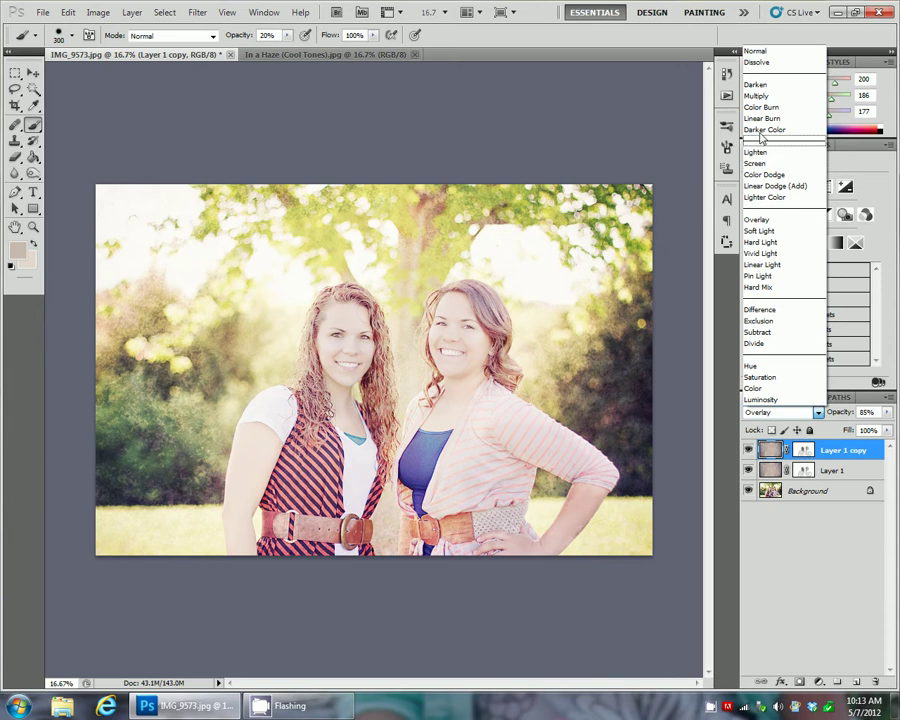
click(767, 87)
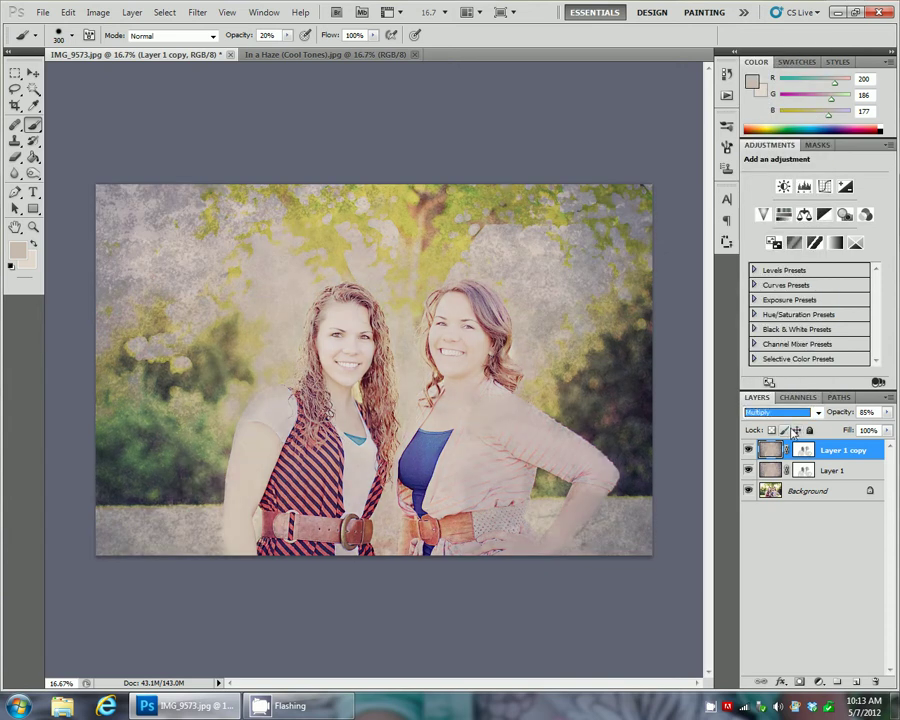
key(Down)
Lower the Multiply texture copy's opacity to 25%, comparing the portrait with and without it.
click(887, 412)
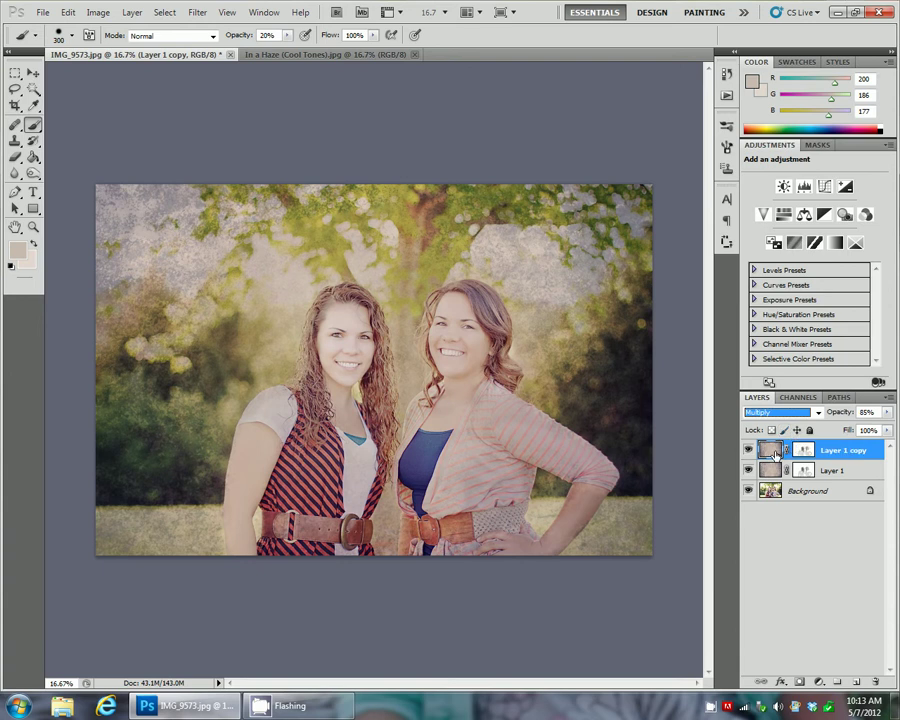
click(835, 428)
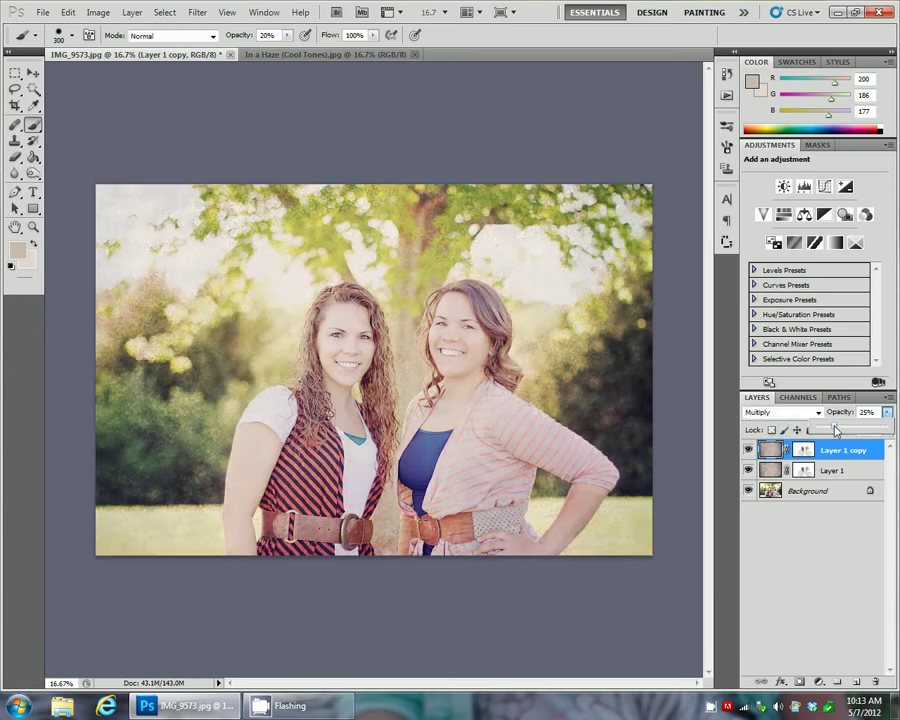
click(748, 449)
click(748, 450)
click(748, 450)
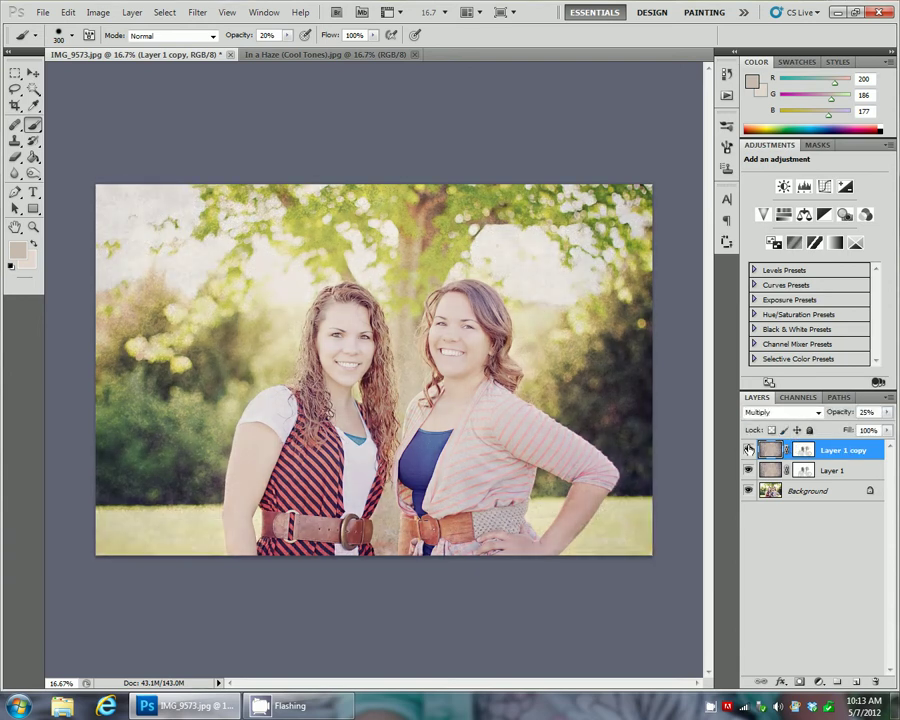
click(748, 450)
click(748, 450)
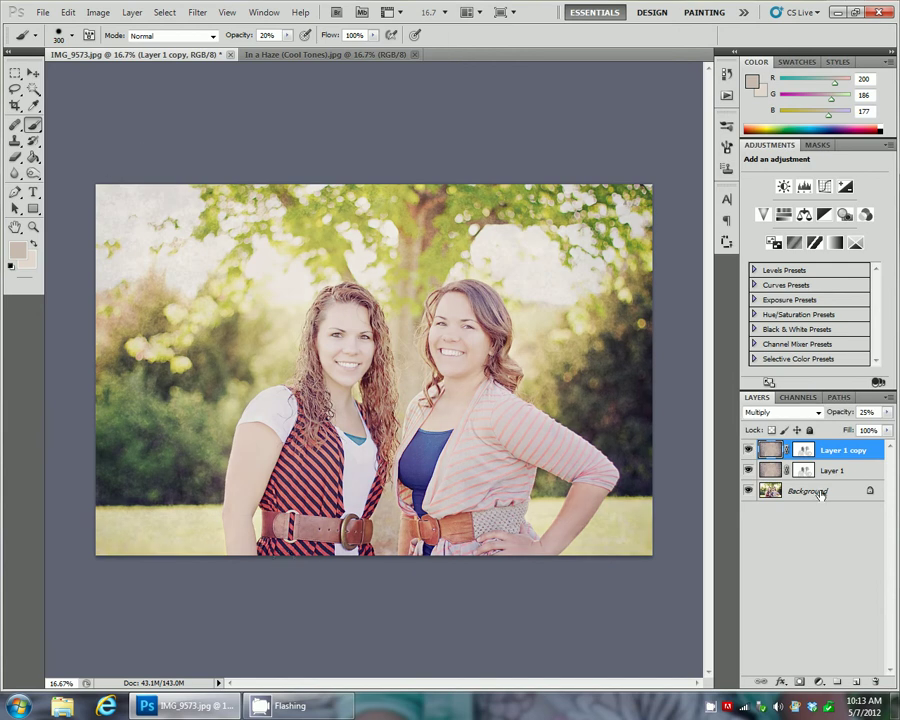
Hide the Multiply texture copy to inspect its effect on the sky and background, and show it again.
click(748, 450)
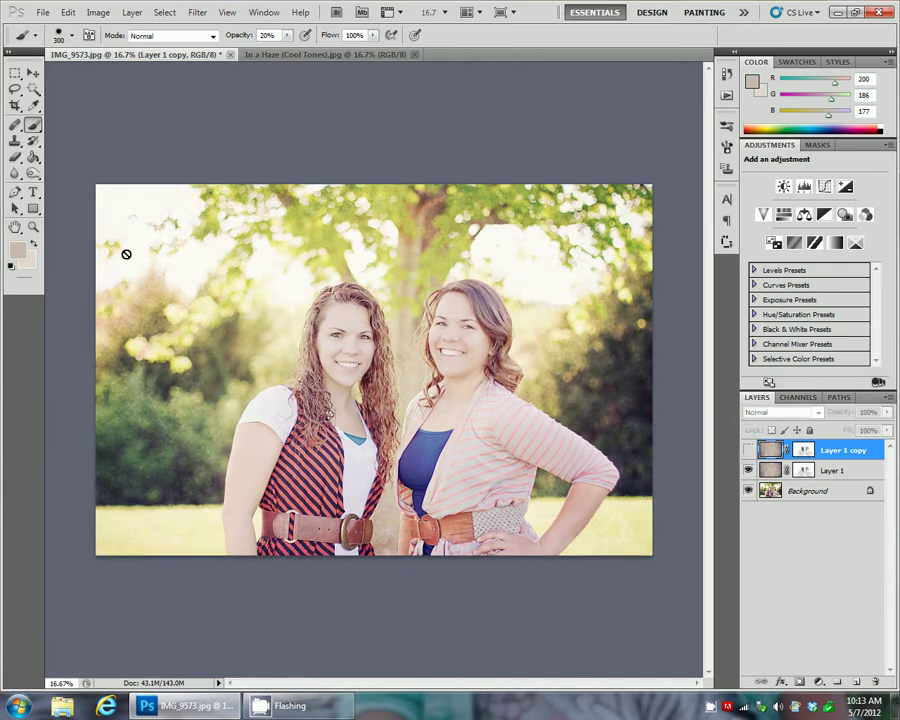
click(186, 271)
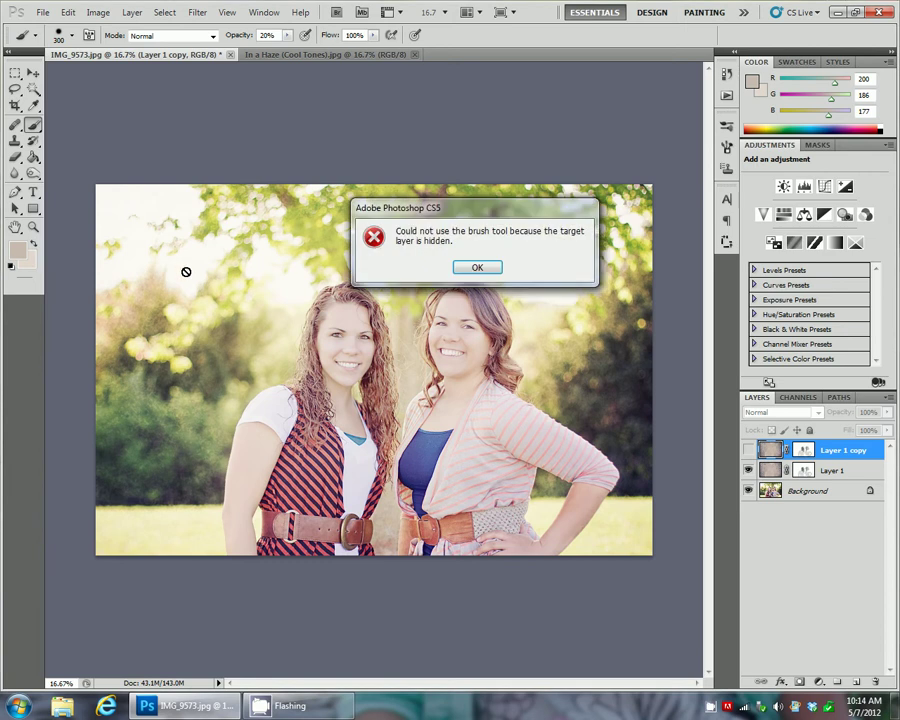
click(478, 267)
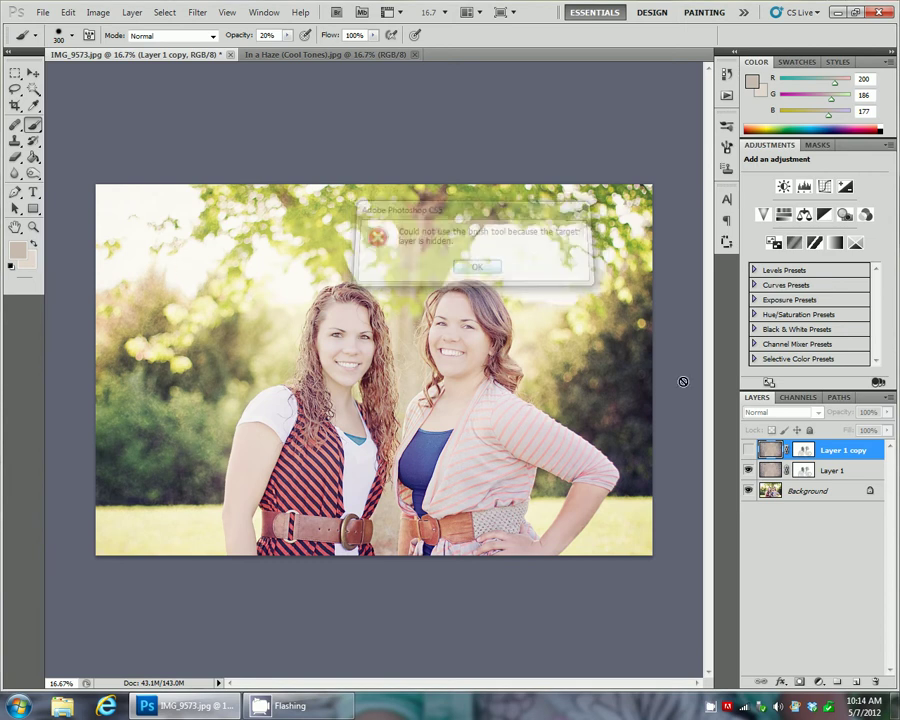
click(748, 452)
click(748, 452)
click(748, 452)
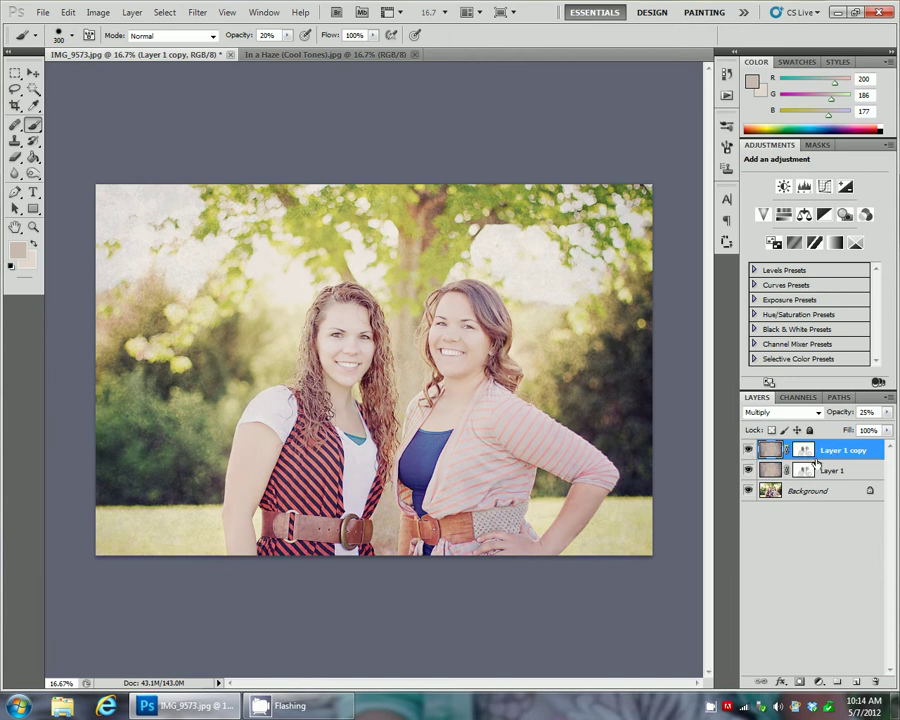
Reduce the Multiply texture copy's opacity to 11% and check the portrait with the copy hidden and shown.
click(888, 413)
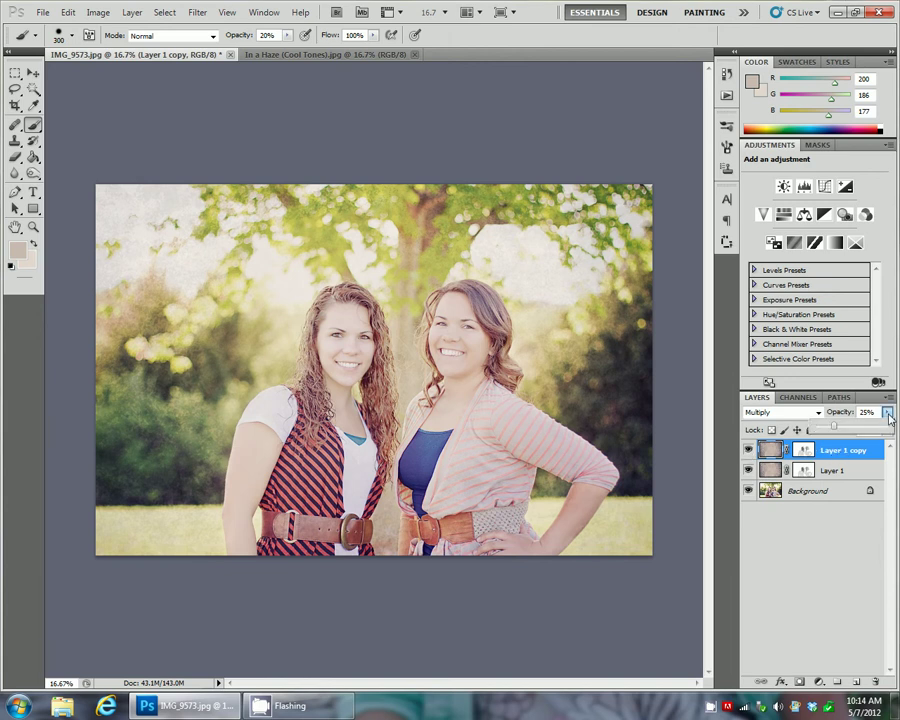
click(822, 428)
drag(822, 428, 824, 429)
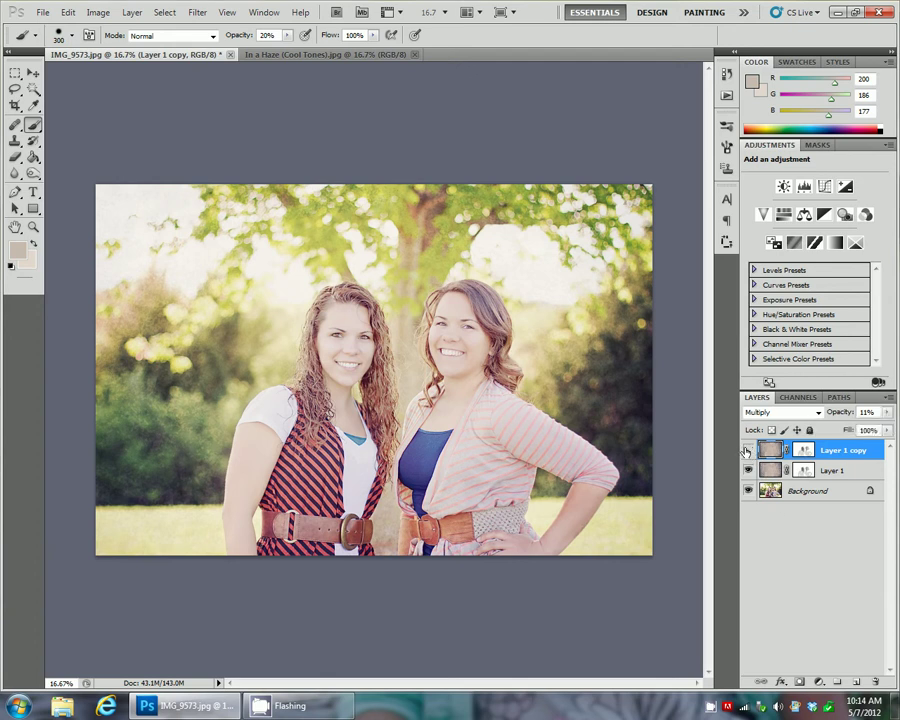
click(748, 451)
click(748, 451)
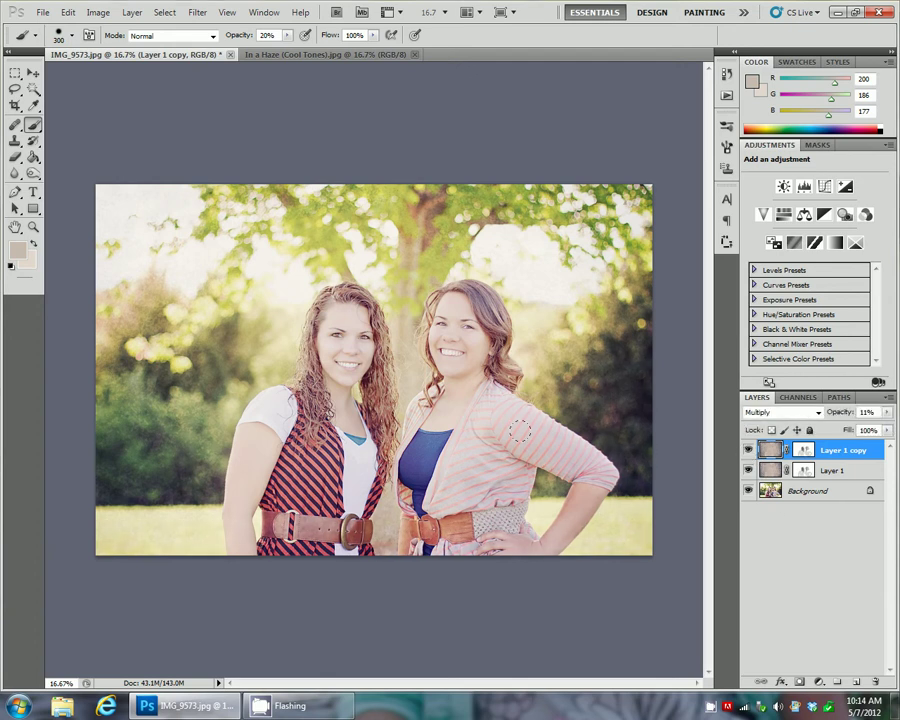